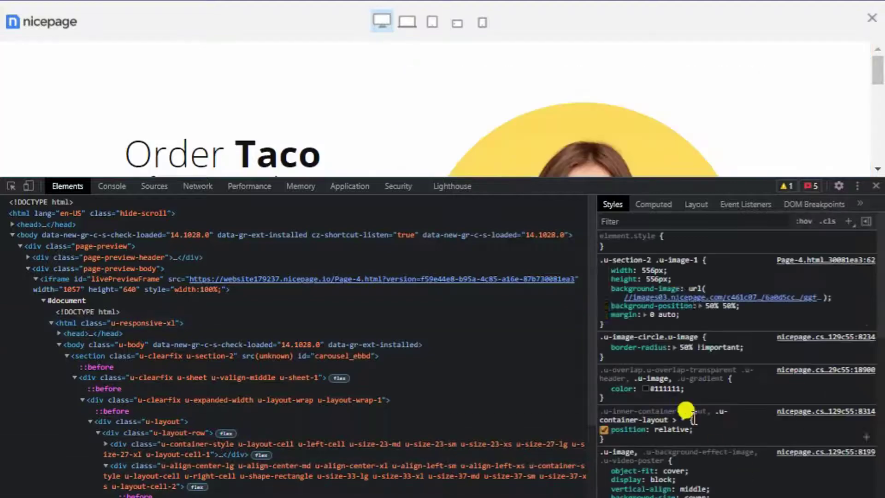
# Save the pizza section's background image from the Nicepage preview as ggfg-min.jpg and close the developer tools.
pyautogui.rightClick(693, 297)
pyautogui.click(709, 331)
pyautogui.rightClick(501, 212)
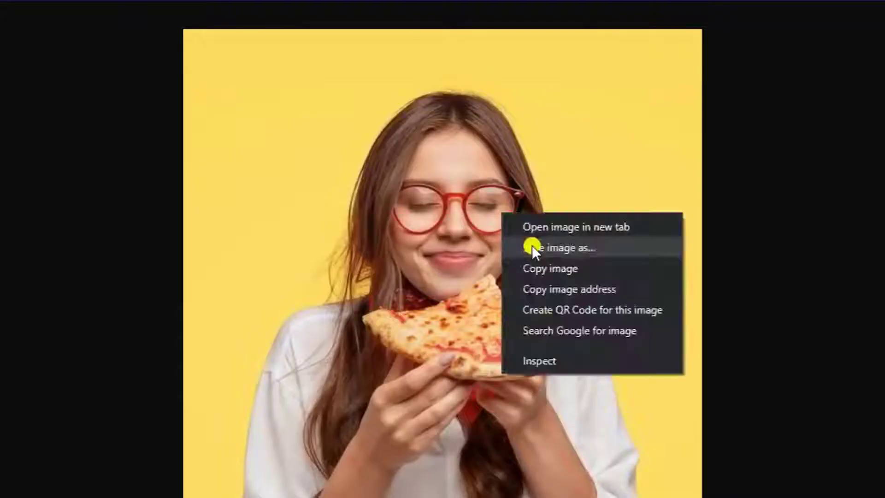
pyautogui.click(532, 245)
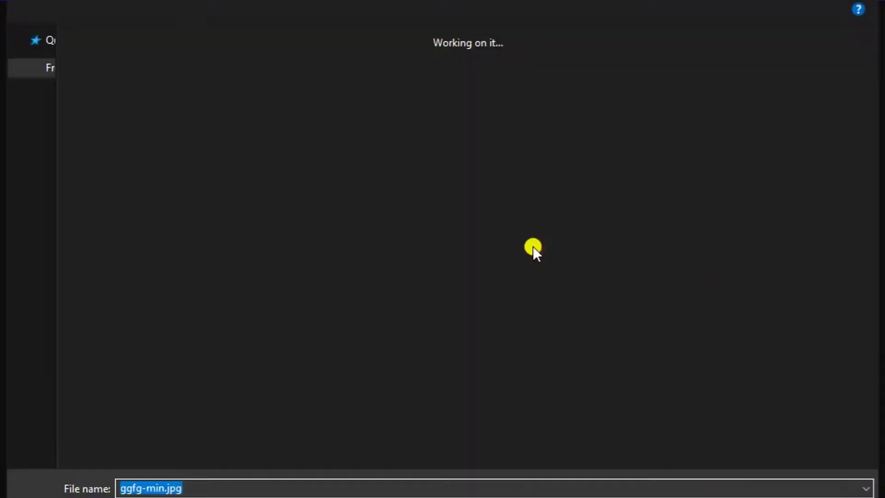
pyautogui.press('Return')
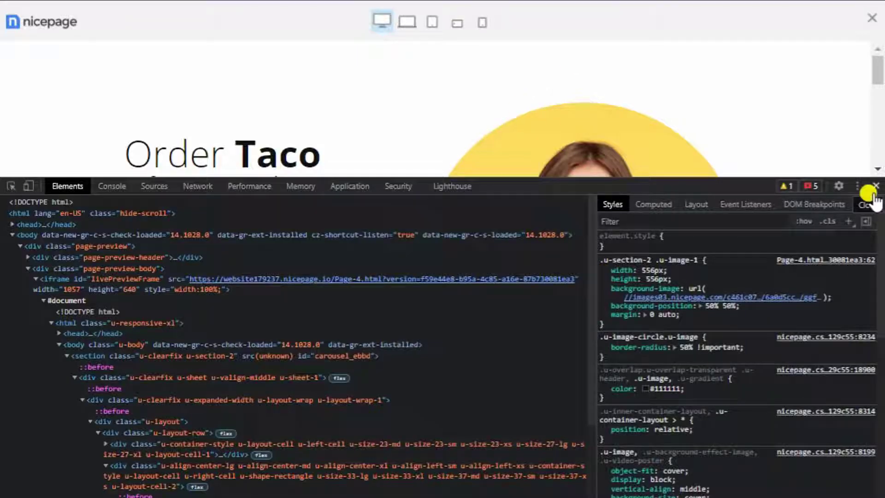
pyautogui.click(875, 186)
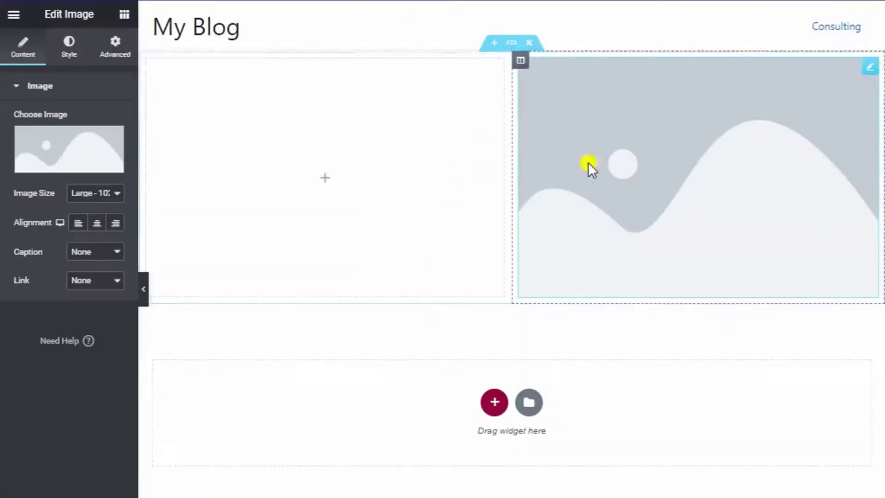
# In the Elementor page editor, upload the saved pizza photo into the image placeholder of the second column.
pyautogui.click(588, 166)
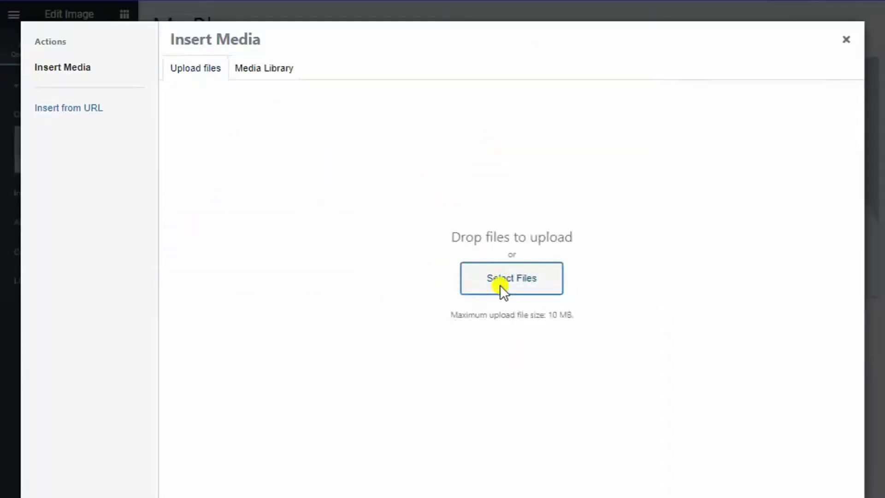
pyautogui.click(501, 290)
pyautogui.doubleClick(627, 79)
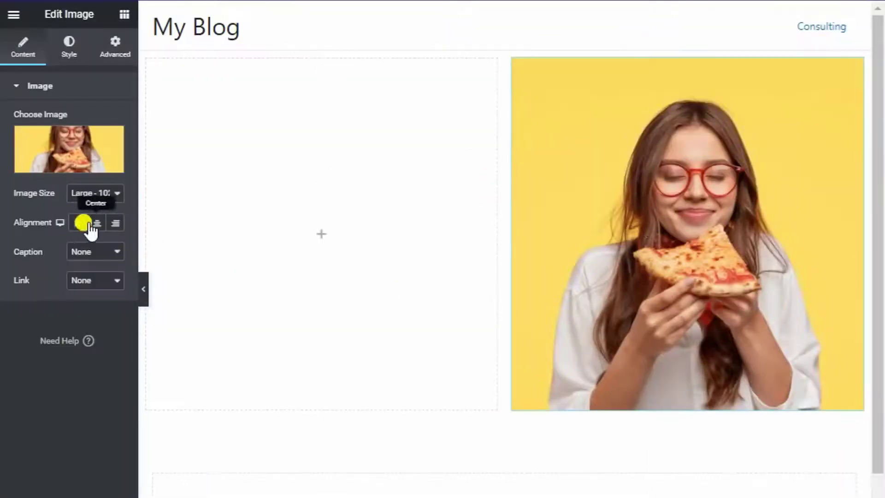
# Set the pizza image's border radius to 100 px on all four corners.
pyautogui.click(68, 54)
pyautogui.click(25, 418)
pyautogui.write('50')
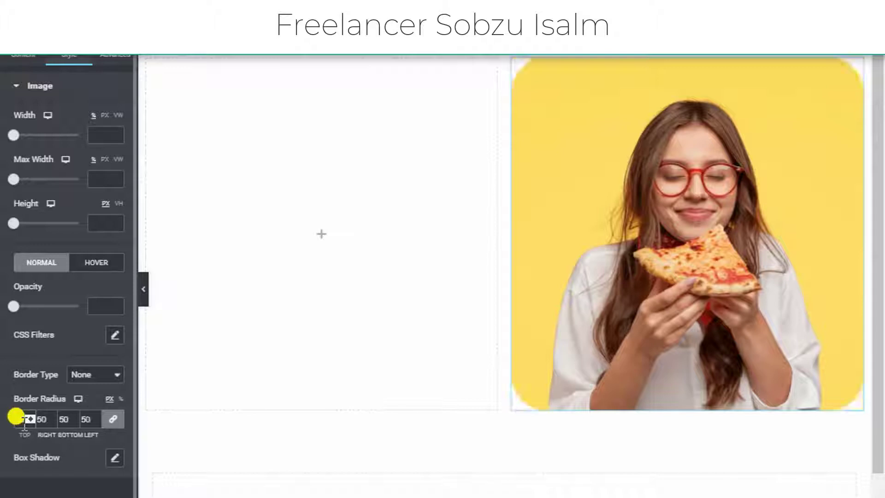
pyautogui.press('BackSpace')
pyautogui.press('BackSpace')
pyautogui.write('100')
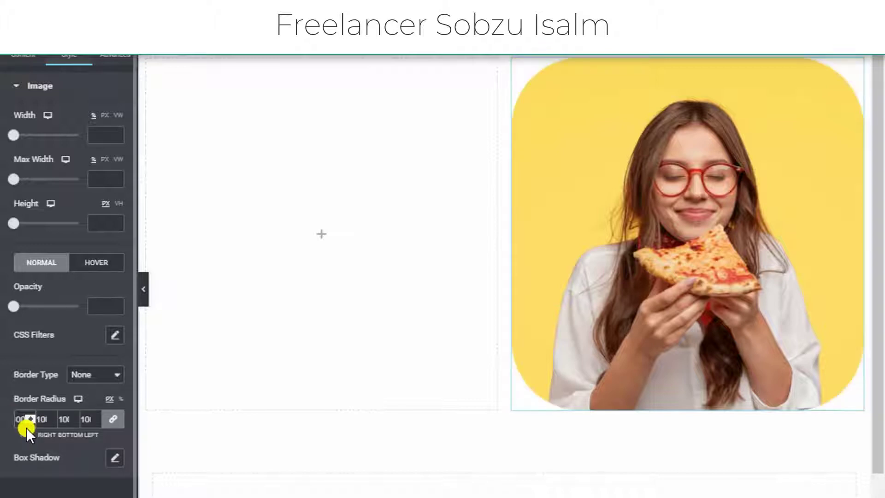
# Increase the image's linked border radius step by step to 162 px.
pyautogui.press('Up')
pyautogui.press('Up')
pyautogui.press('Up')
pyautogui.press('Up')
pyautogui.press('Up')
pyautogui.press('Up')
pyautogui.press('Up')
pyautogui.press('Up')
pyautogui.press('Up')
pyautogui.press('Up')
pyautogui.press('Up')
pyautogui.press('Up')
pyautogui.press('Up')
pyautogui.press('Up')
pyautogui.press('Up')
pyautogui.press('Up')
pyautogui.press('Up')
pyautogui.press('Up')
pyautogui.press('Up')
pyautogui.press('Up')
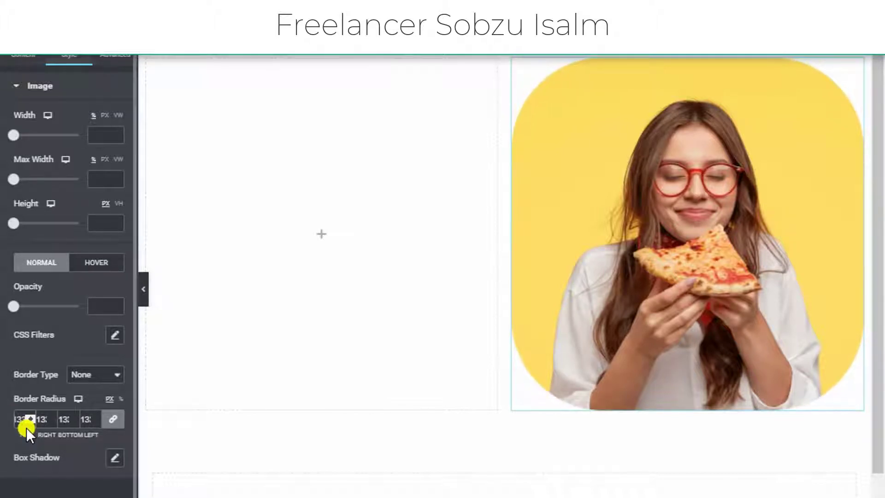
pyautogui.press('Up')
pyautogui.press('Up')
pyautogui.press('Up')
pyautogui.press('Up')
pyautogui.press('Up')
pyautogui.press('Up')
pyautogui.press('Up')
pyautogui.press('Up')
pyautogui.press('Up')
pyautogui.press('Up')
pyautogui.press('Up')
pyautogui.press('Up')
pyautogui.press('Up')
pyautogui.press('Up')
pyautogui.press('Up')
pyautogui.press('Up')
pyautogui.press('Up')
pyautogui.press('Up')
pyautogui.press('Up')
pyautogui.press('Up')
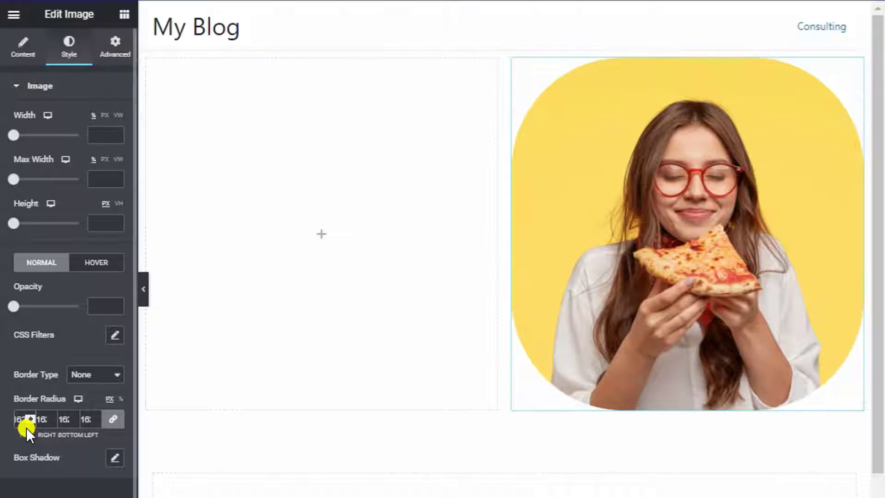
# Widen the settings panel and set the image's border radius to 200 px on all corners.
pyautogui.moveTo(137, 421); pyautogui.dragTo(263, 420)
pyautogui.doubleClick(64, 419)
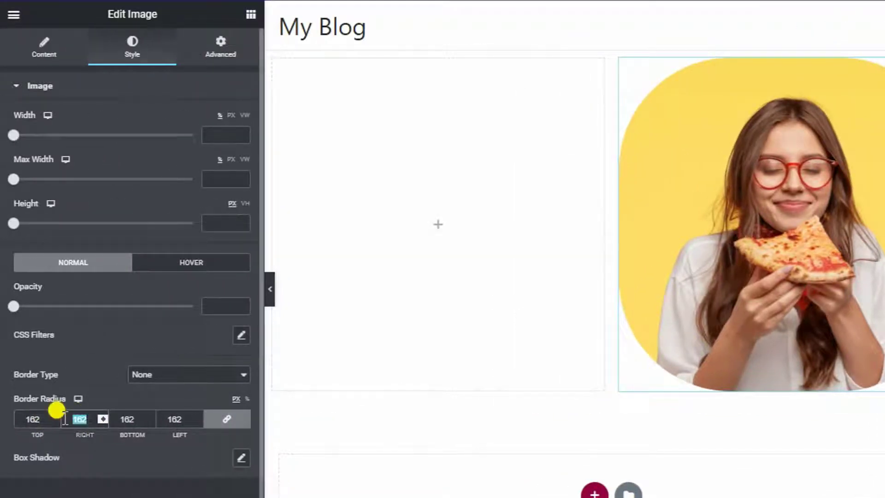
pyautogui.write('200')
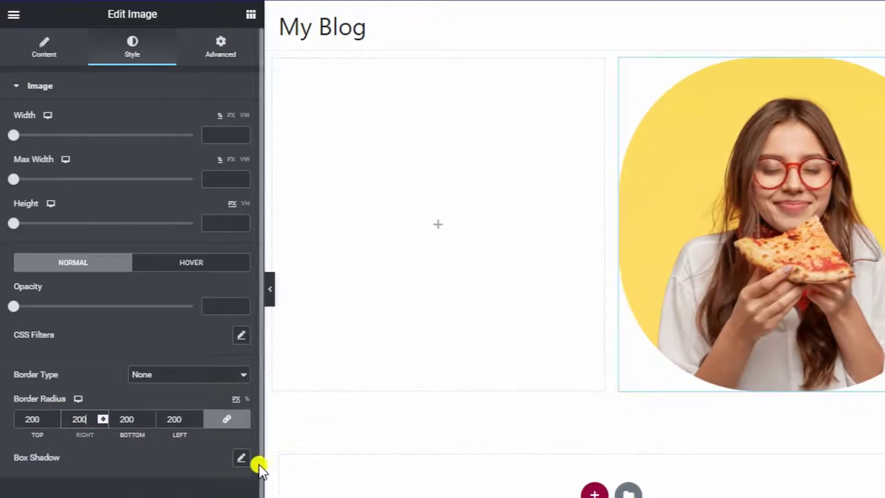
pyautogui.moveTo(258, 464); pyautogui.dragTo(27, 419)
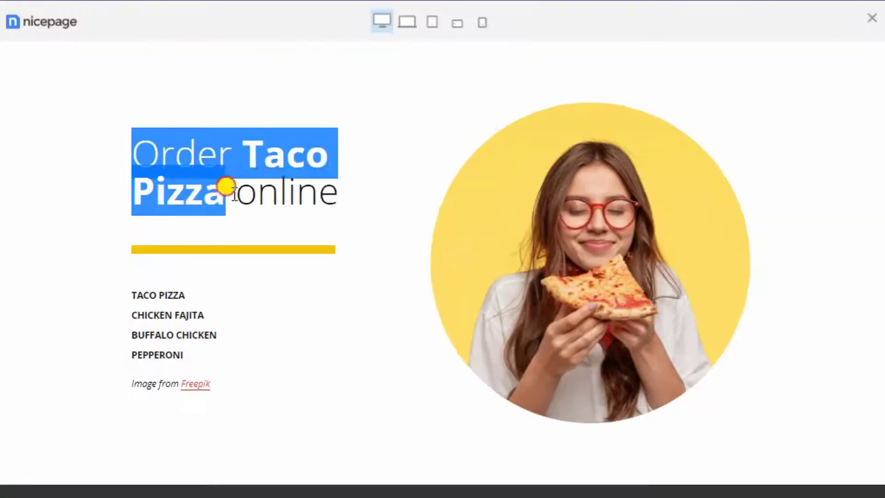
# Add a centered heading reading "Order Taco Pizza online" to the empty column, using the Nicepage preview's heading text.
pyautogui.moveTo(99, 138); pyautogui.dragTo(310, 142)
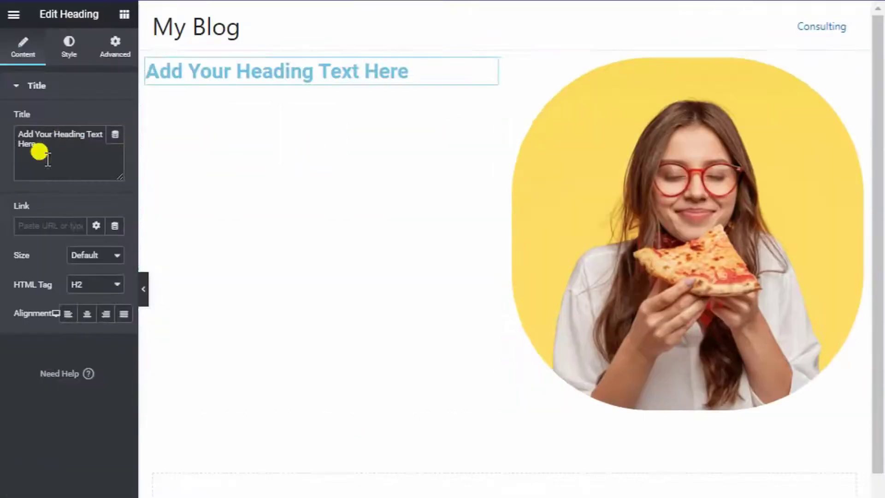
pyautogui.hotkey('ctrl', 'a')
pyautogui.write('Order Taco Pizza online')
pyautogui.click(94, 321)
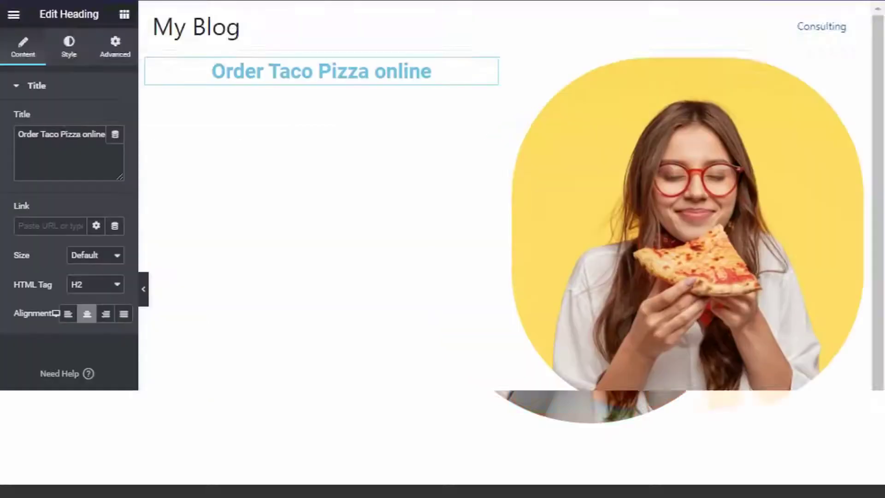
# Insert a <br> line break between "Taco" and "Pizza online" in the heading title.
pyautogui.click(59, 134)
pyautogui.write('<br')
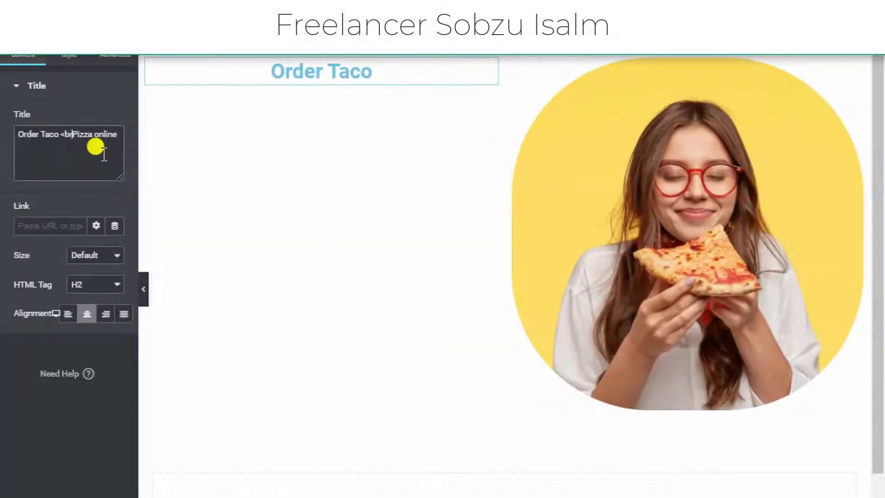
pyautogui.write('>')
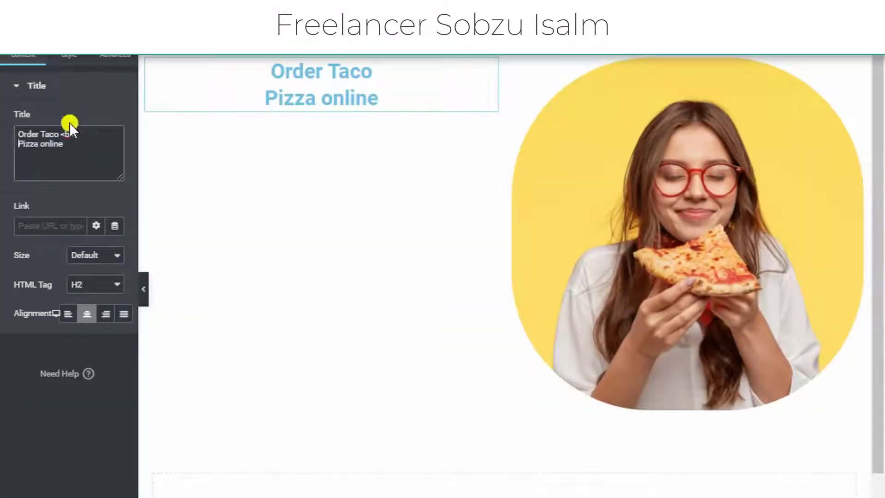
pyautogui.click(69, 55)
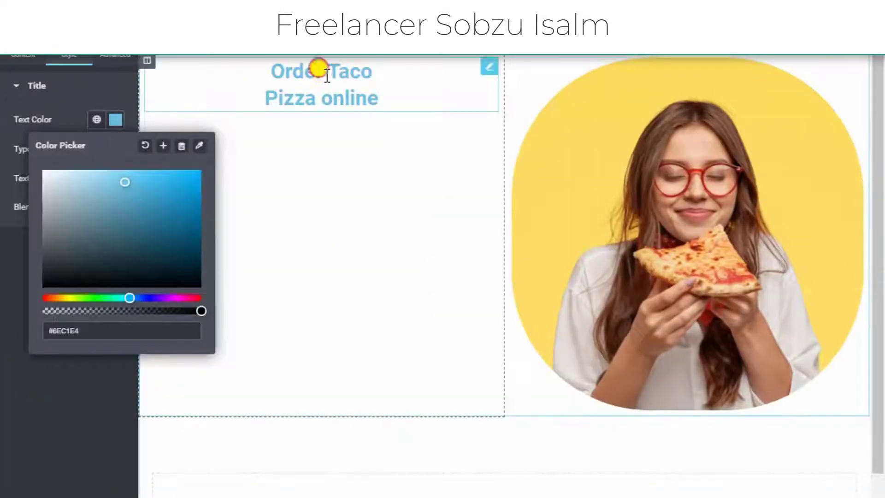
pyautogui.click(104, 97)
pyautogui.click(31, 58)
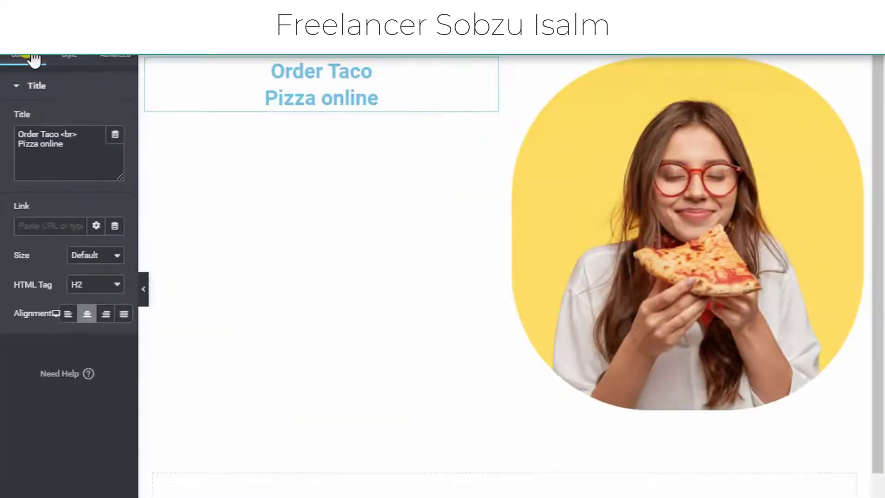
# Insert an empty <p></p> tag pair between "Order" and "Taco" in the heading title.
pyautogui.click(40, 133)
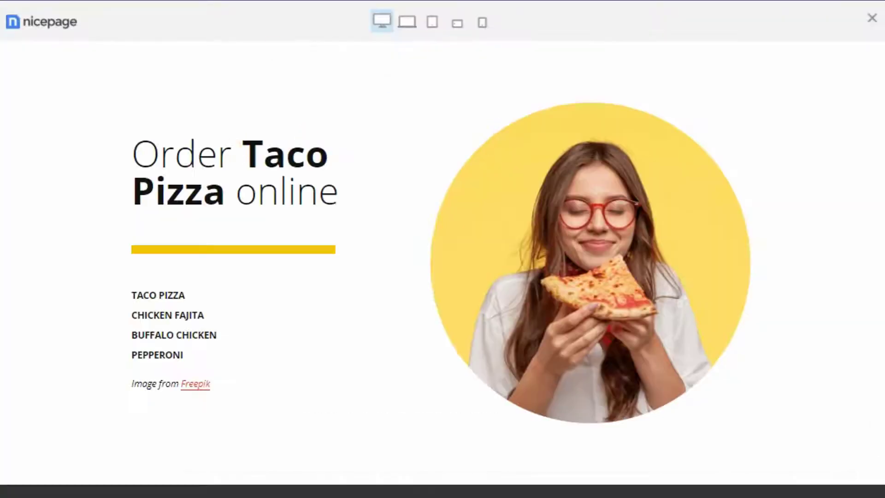
pyautogui.click(39, 134)
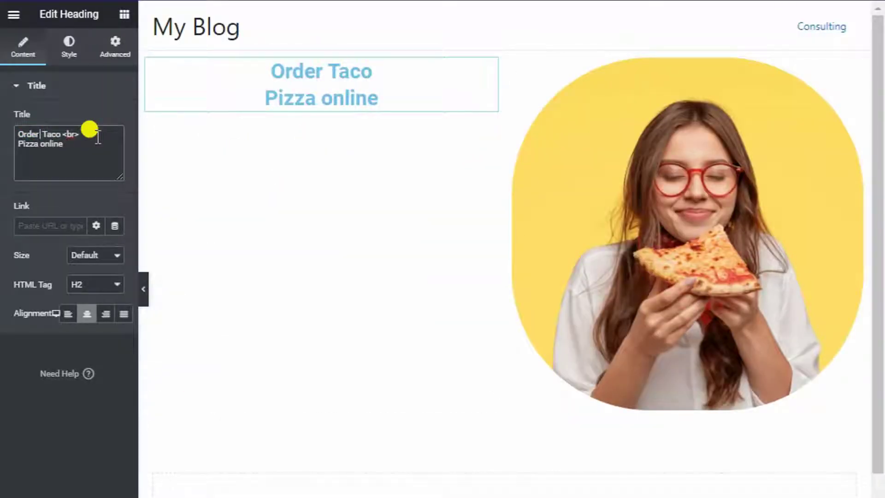
pyautogui.write('P, Taco <br>')
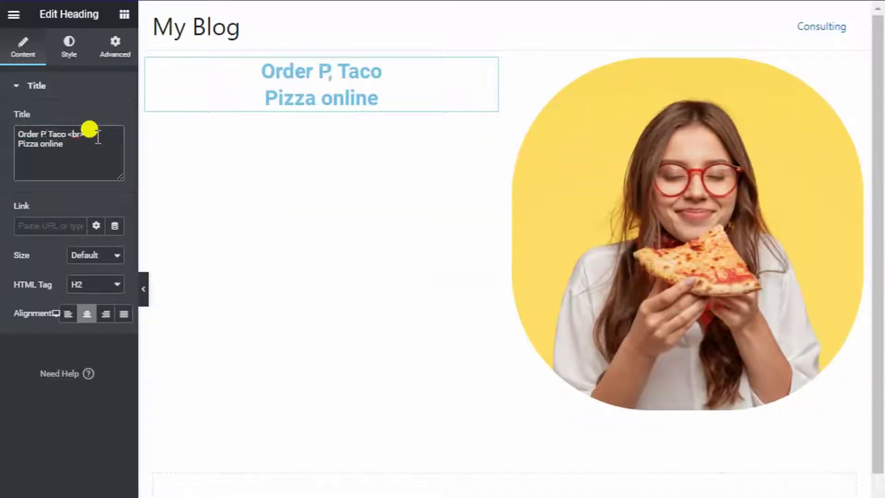
pyautogui.press('BackSpace')
pyautogui.write('<p><p')
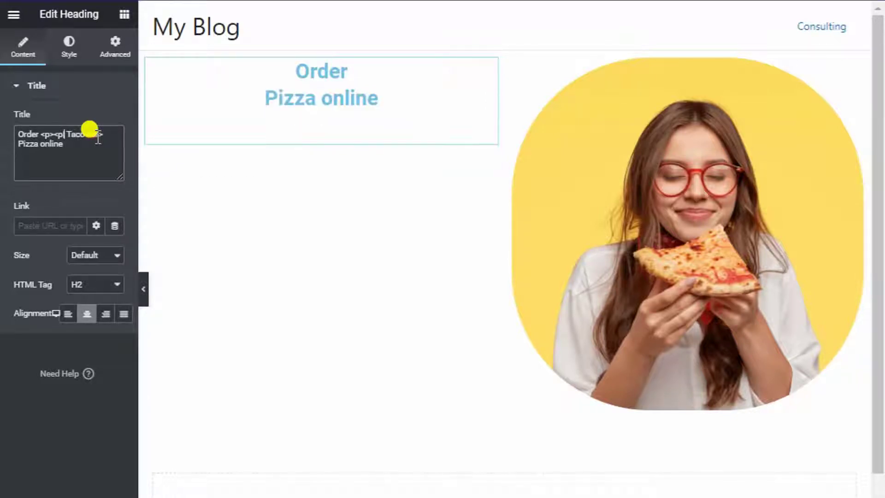
pyautogui.write('>')
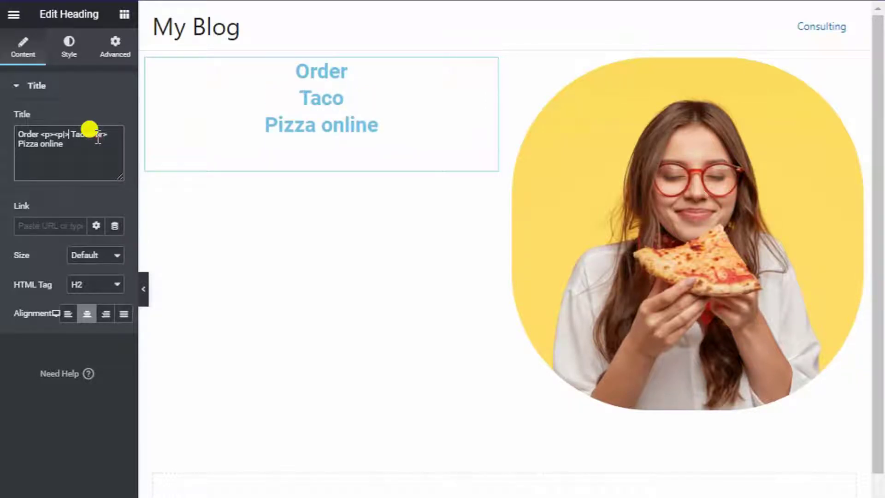
pyautogui.write('/')
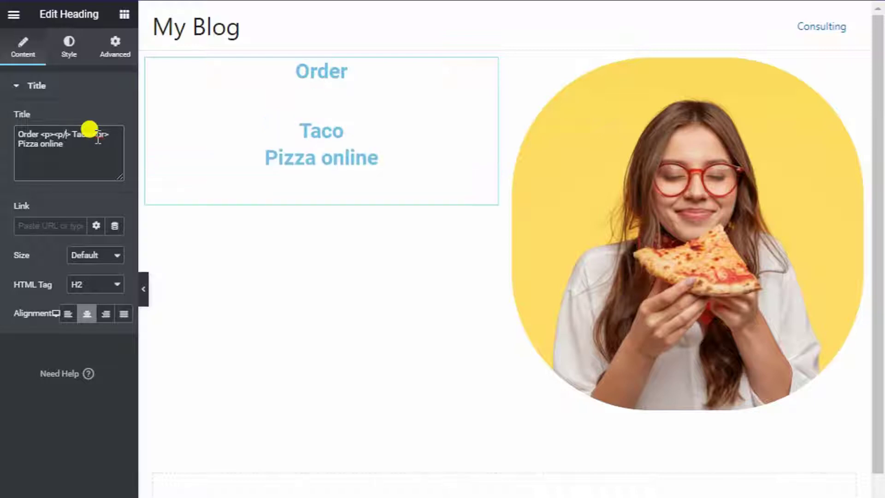
pyautogui.press('BackSpace')
pyautogui.press('BackSpace')
pyautogui.write('/p')
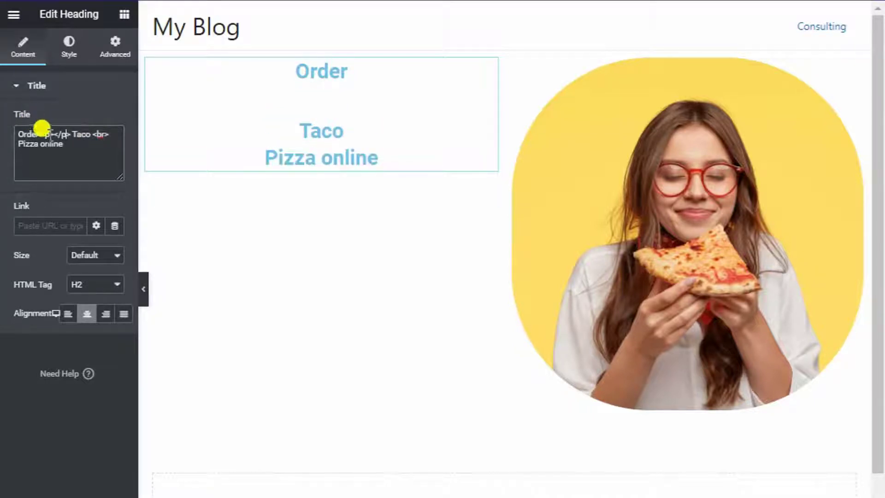
# Move the word "Taco" between the opening and closing paragraph tags in the heading title.
pyautogui.doubleClick(81, 134)
pyautogui.hotkey('ctrl', 'c')
pyautogui.press('BackSpace')
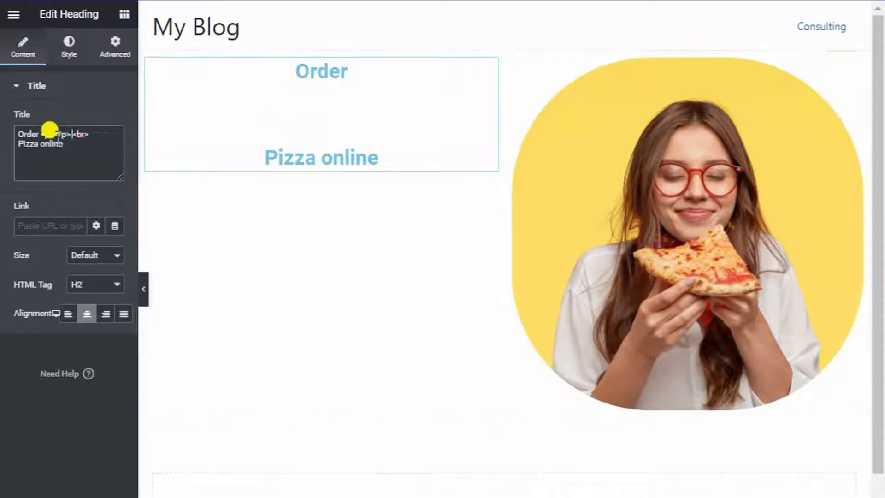
pyautogui.hotkey('ctrl', 'v')
# Start an inline style attribute, style="font-", in the opening <p> tag before "Taco".
pyautogui.press('Left')
pyautogui.press('Left')
pyautogui.press('Left')
pyautogui.press('Left')
pyautogui.press('Left')
pyautogui.press('Left')
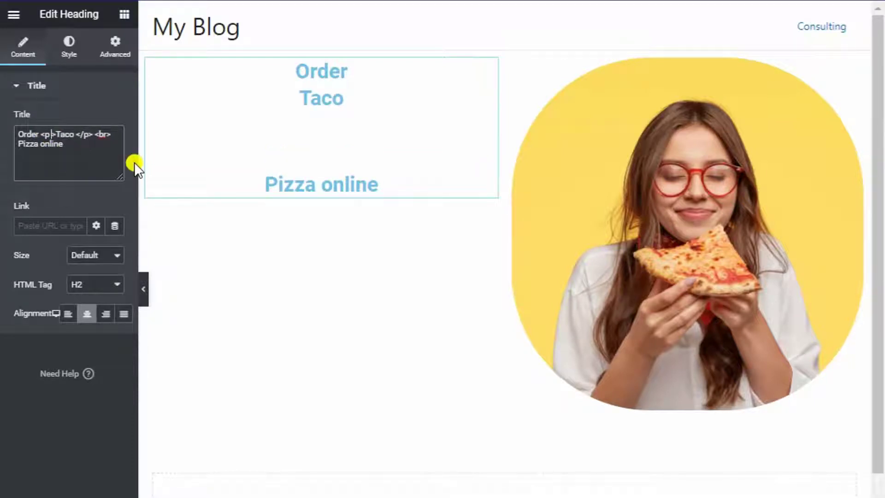
pyautogui.write('atyle="font-')
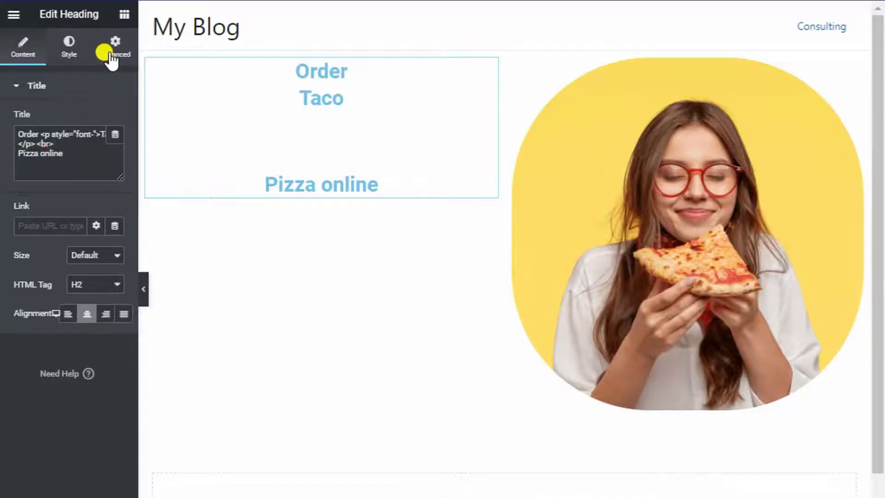
pyautogui.click(112, 50)
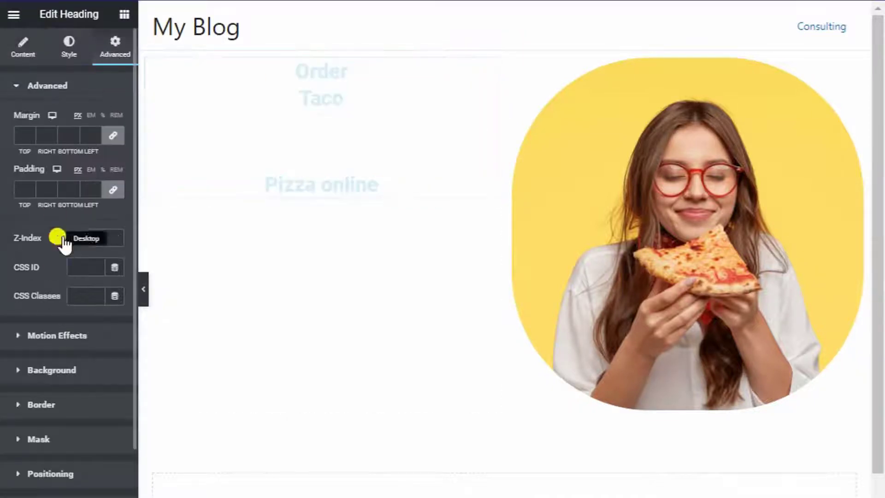
pyautogui.click(69, 49)
pyautogui.click(115, 150)
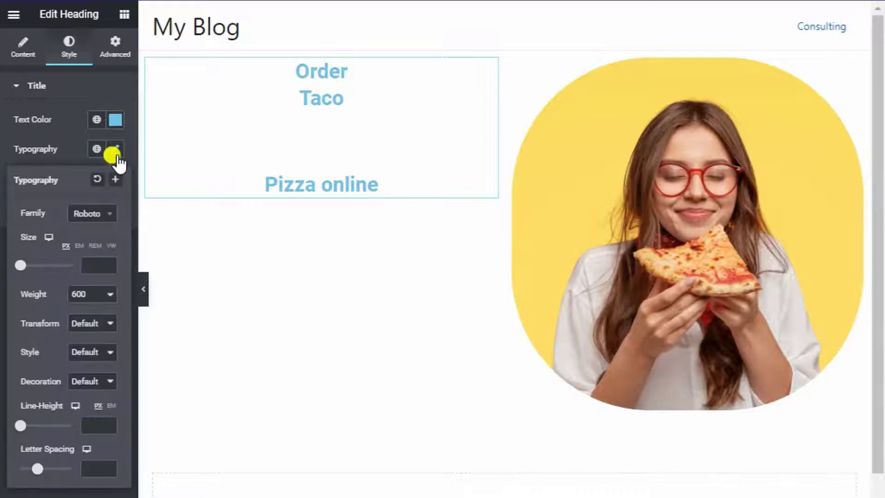
# Complete the inline style of the paragraph around "Taco" in the heading title as font-weight: 900.
pyautogui.click(36, 46)
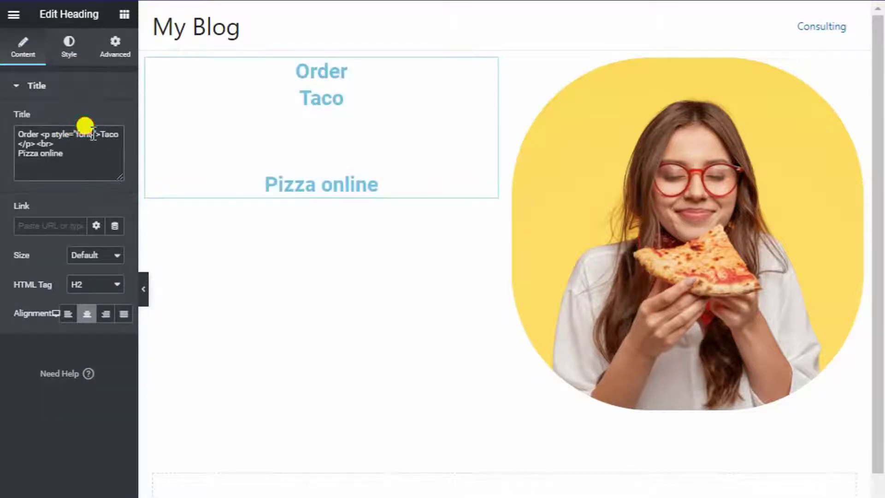
pyautogui.write('-weigh')
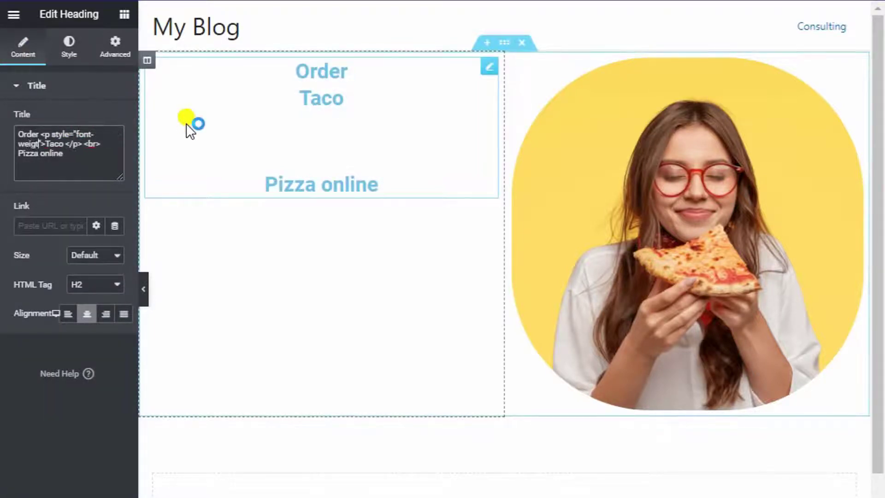
pyautogui.write('t')
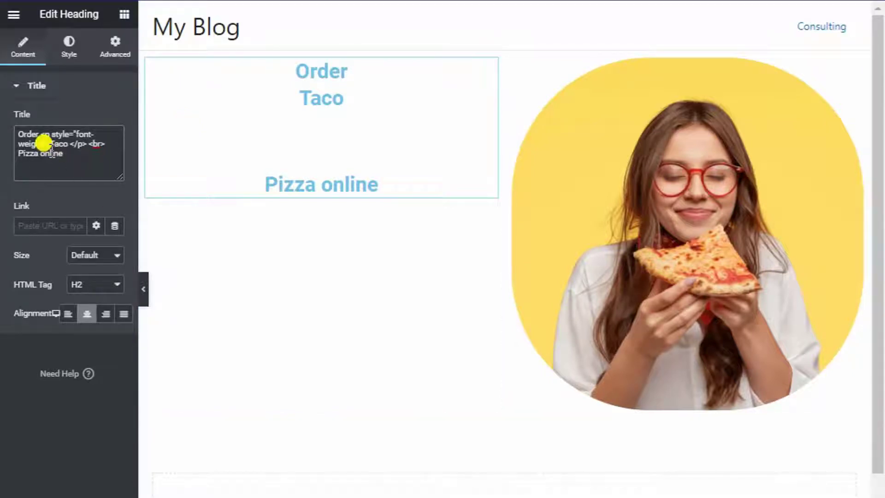
pyautogui.write(': 900')
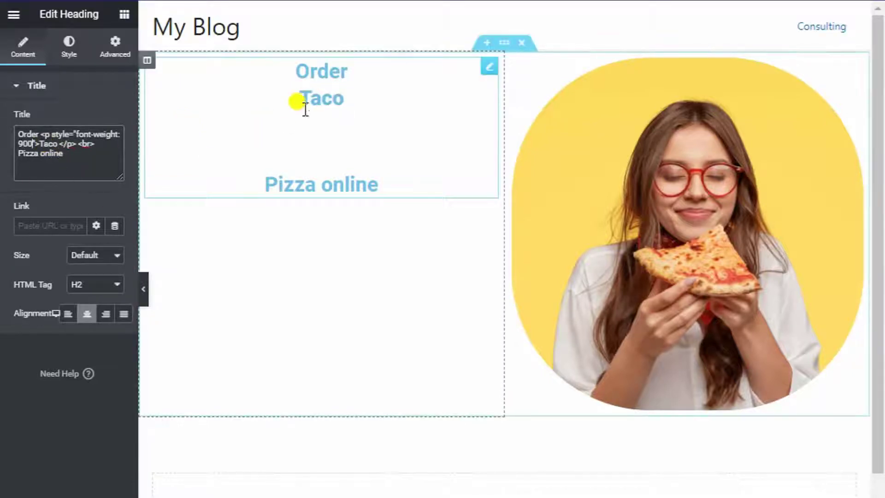
# Try bold as the font-weight of the paragraph around "Taco" in the heading title and restore it to 900.
pyautogui.press('BackSpace')
pyautogui.press('BackSpace')
pyautogui.press('BackSpace')
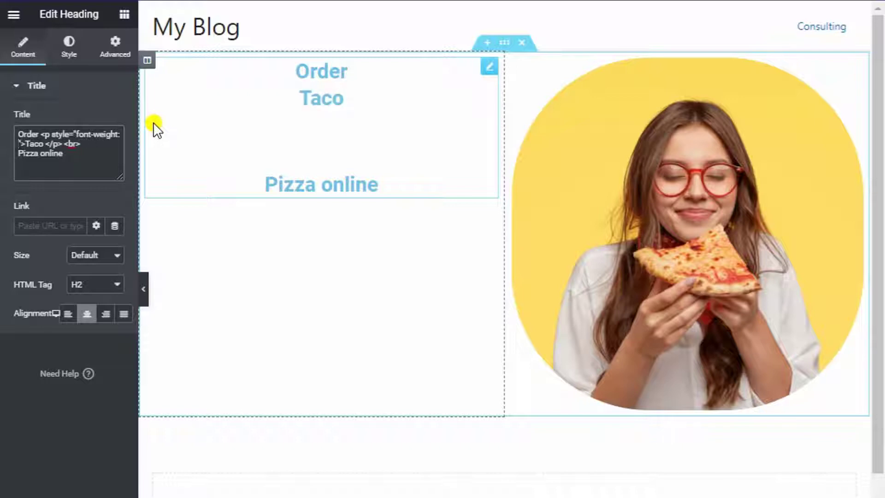
pyautogui.write('bold')
pyautogui.press('BackSpace')
pyautogui.press('BackSpace')
pyautogui.press('BackSpace')
pyautogui.press('BackSpace')
pyautogui.write('900')
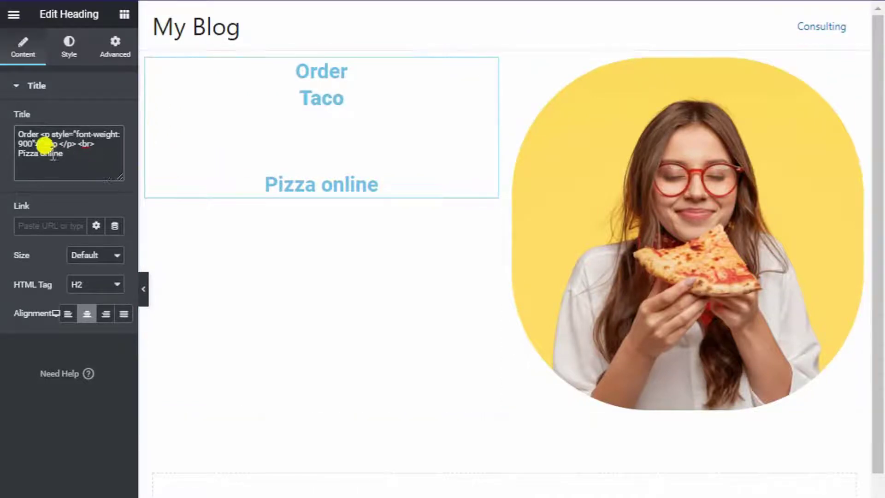
# Set the heading's text color to black.
pyautogui.click(66, 51)
pyautogui.click(107, 86)
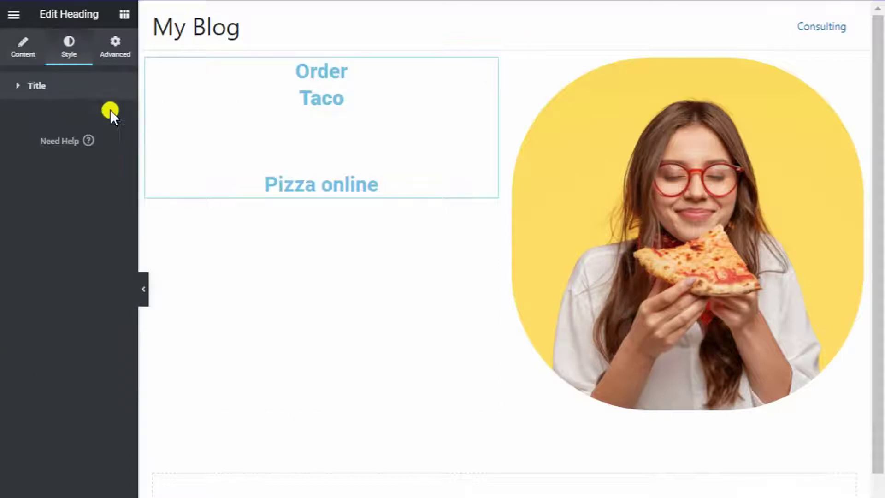
pyautogui.click(107, 86)
pyautogui.click(115, 119)
pyautogui.click(90, 263)
pyautogui.click(307, 120)
# Set the heading's typography weight to 300.
pyautogui.click(113, 149)
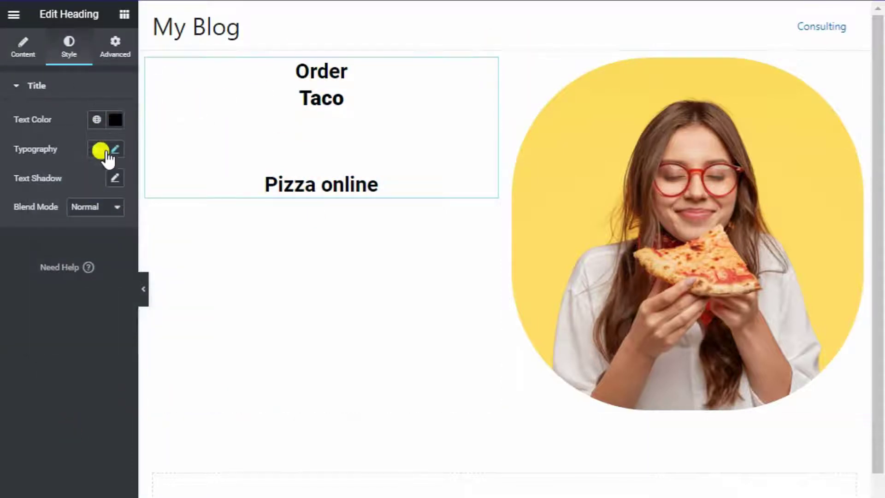
pyautogui.click(90, 295)
pyautogui.click(86, 323)
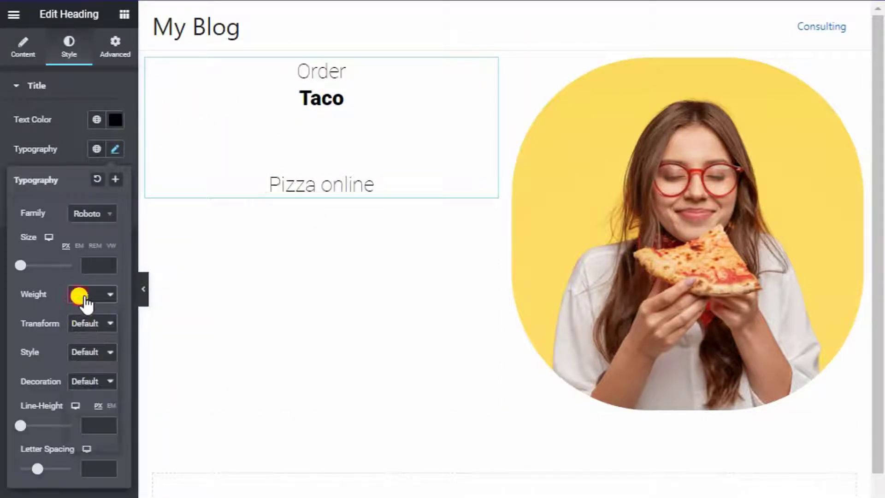
pyautogui.click(86, 304)
pyautogui.click(87, 331)
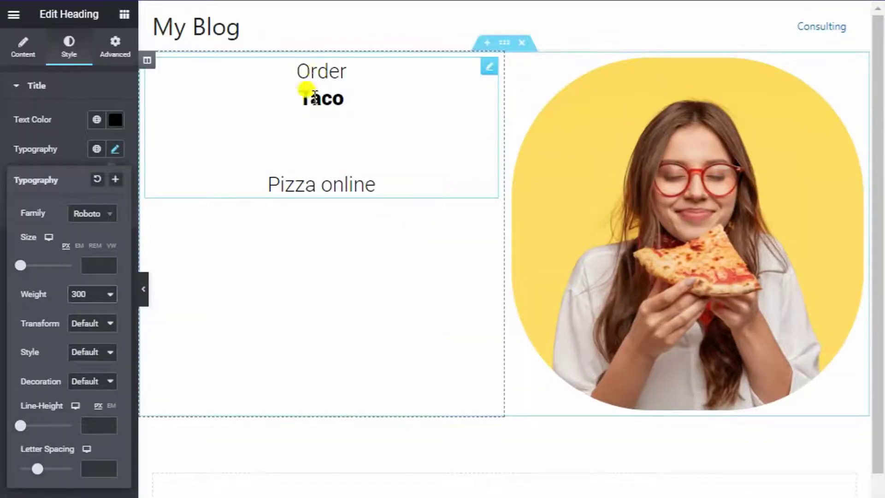
# Delete the word "Order" from the heading title and re-enter it directly before the opening <p> tag.
pyautogui.click(23, 46)
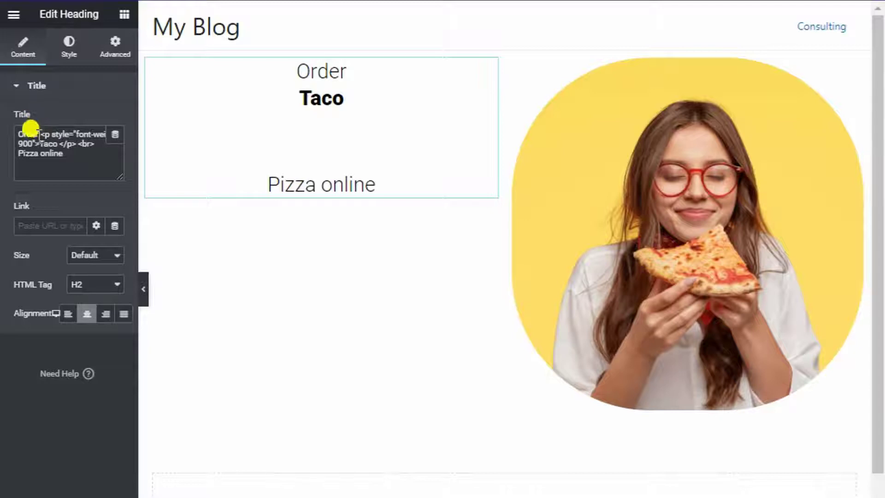
pyautogui.moveTo(40, 133); pyautogui.dragTo(25, 134)
pyautogui.press('BackSpace')
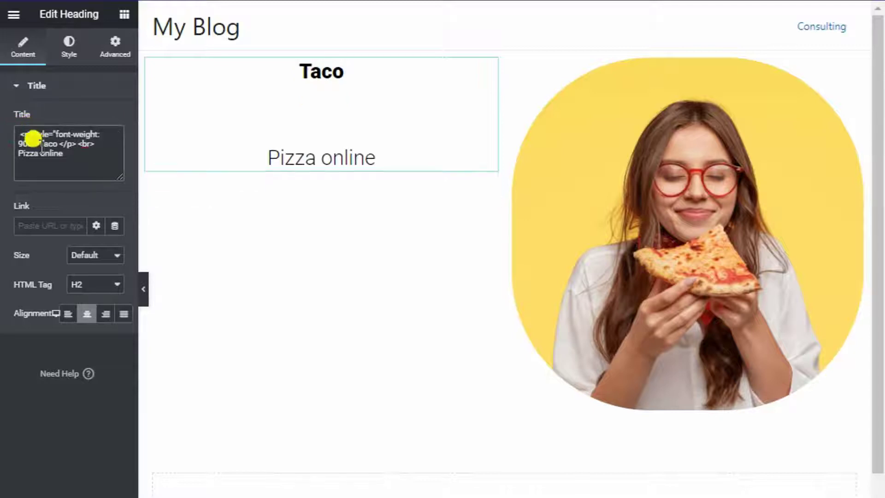
pyautogui.hotkey('ctrl', 'z')
pyautogui.hotkey('ctrl', 'y')
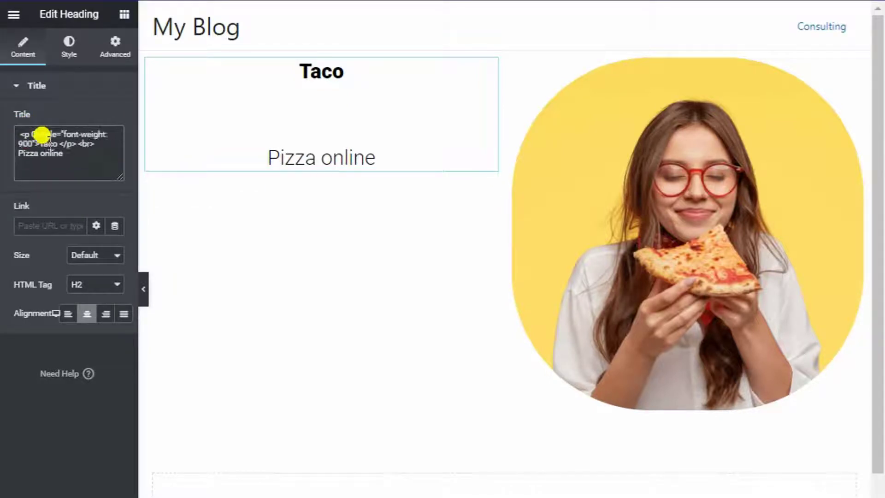
pyautogui.click(19, 133)
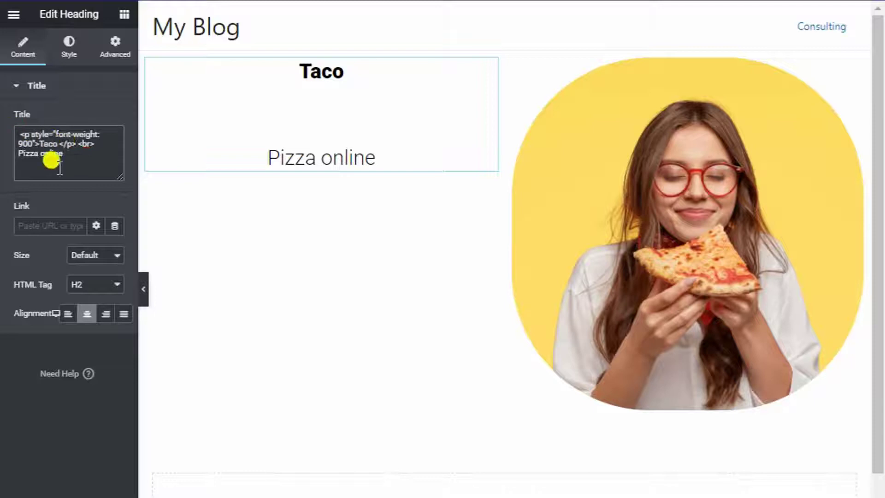
pyautogui.write('Order')
# Remove the <br> tag after the closing paragraph tag in the heading title.
pyautogui.click(95, 143)
pyautogui.press('BackSpace')
pyautogui.press('BackSpace')
pyautogui.press('BackSpace')
pyautogui.press('BackSpace')
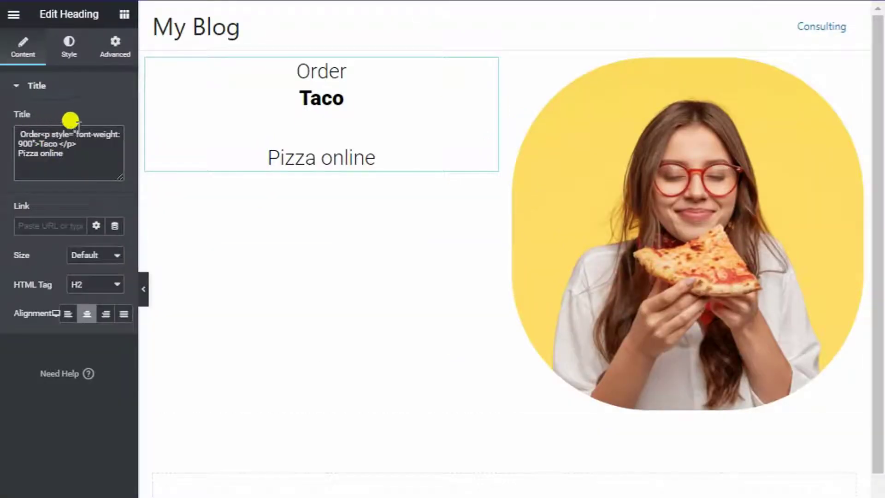
# Replace the p in both tags around "Taco" in the heading title with h6.
pyautogui.press('BackSpace')
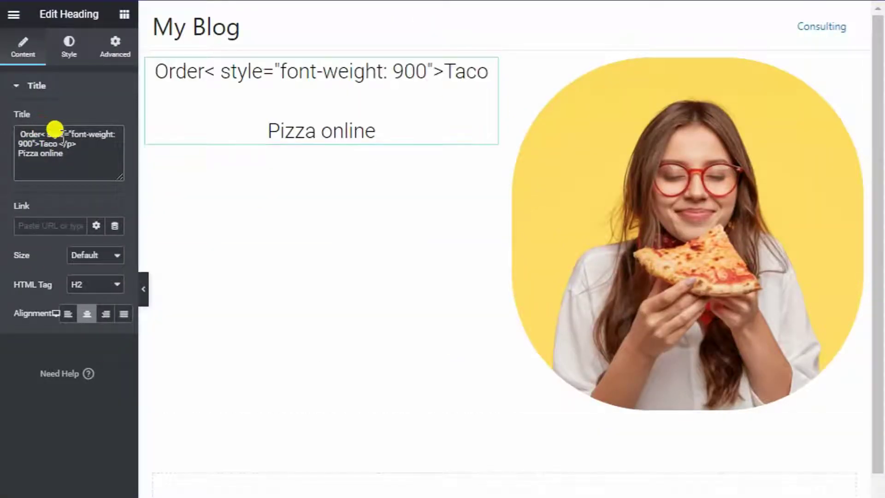
pyautogui.press('BackSpace')
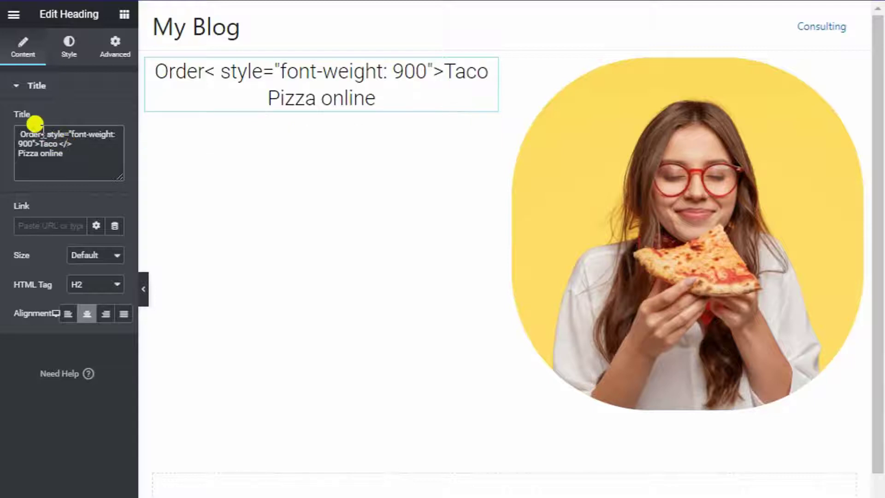
pyautogui.write('h6')
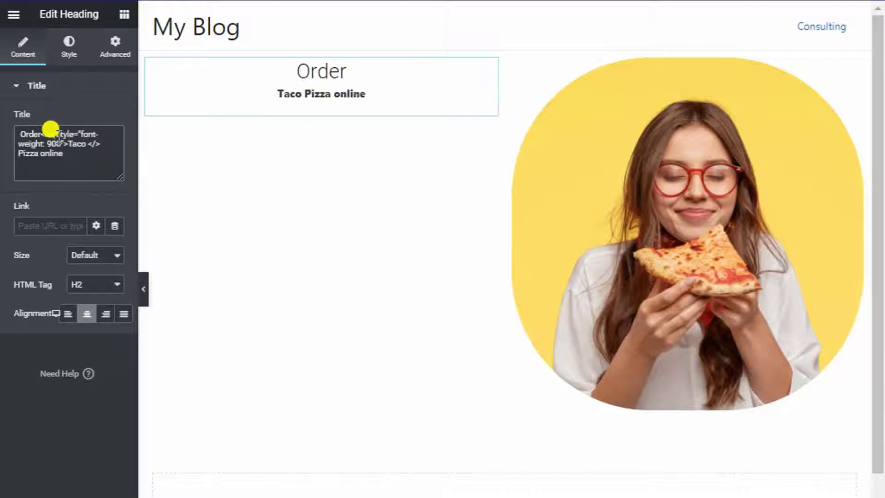
pyautogui.click(92, 144)
pyautogui.write('h6')
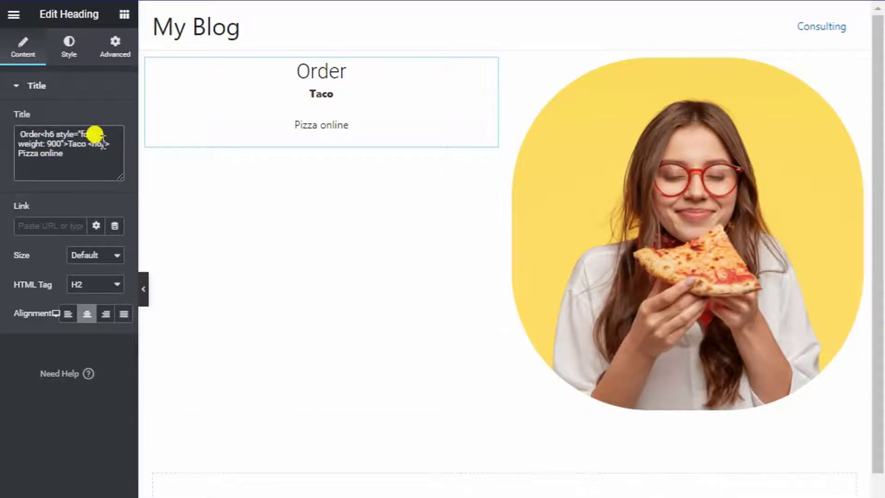
# Change both h6 tags around "Taco" in the heading title to h1.
pyautogui.press('BackSpace')
pyautogui.write('1')
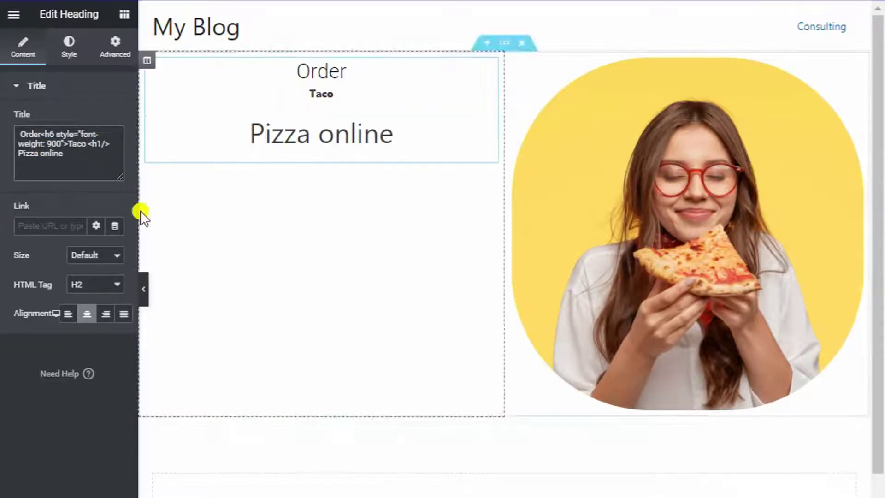
pyautogui.click(52, 134)
pyautogui.press('BackSpace')
pyautogui.write('1')
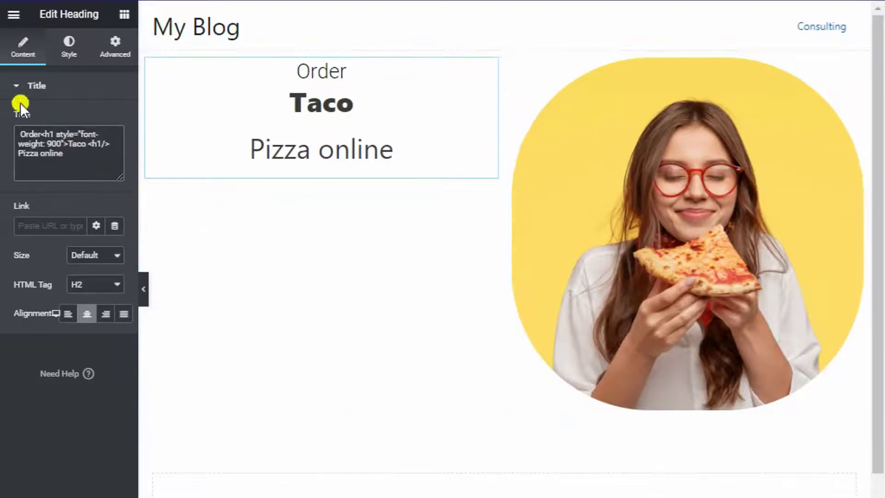
# Set the heading's typography size to 44 px.
pyautogui.click(69, 46)
pyautogui.click(115, 149)
pyautogui.click(103, 262)
pyautogui.write('1')
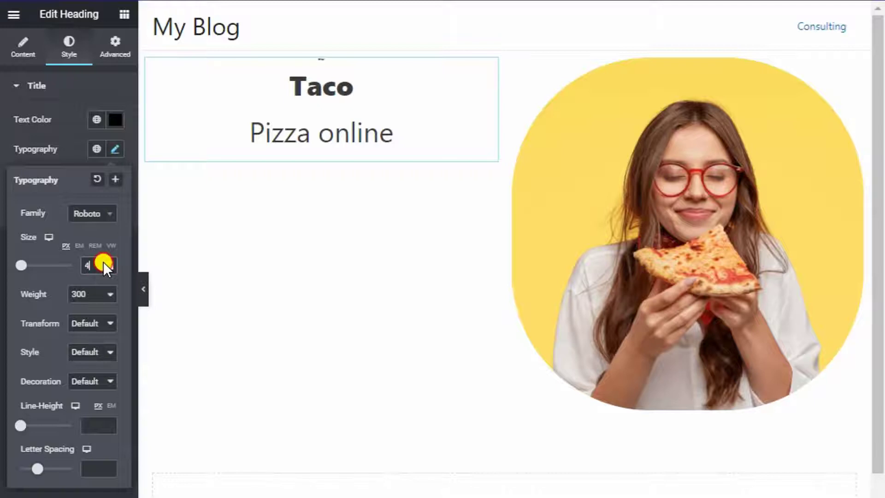
pyautogui.write('3')
pyautogui.click(103, 261)
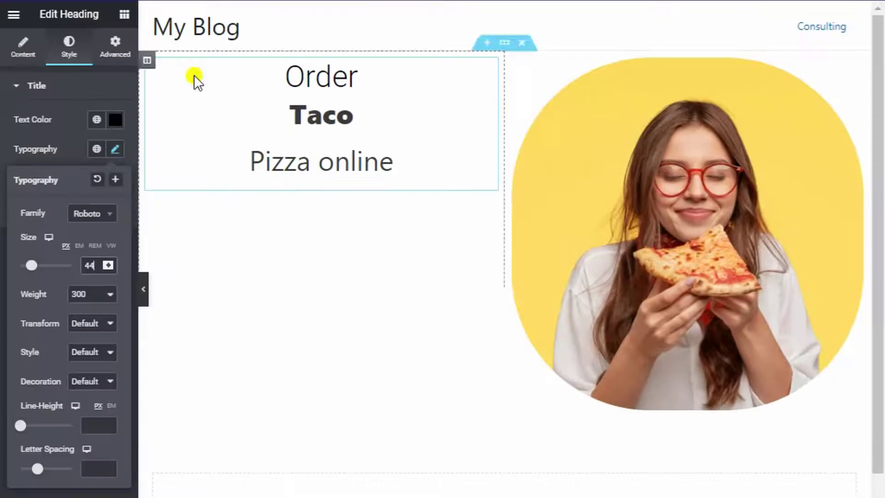
# Enlarge the title editing area and duplicate the line with "Order" and the styled "Taco" below "Pizza online".
pyautogui.click(196, 81)
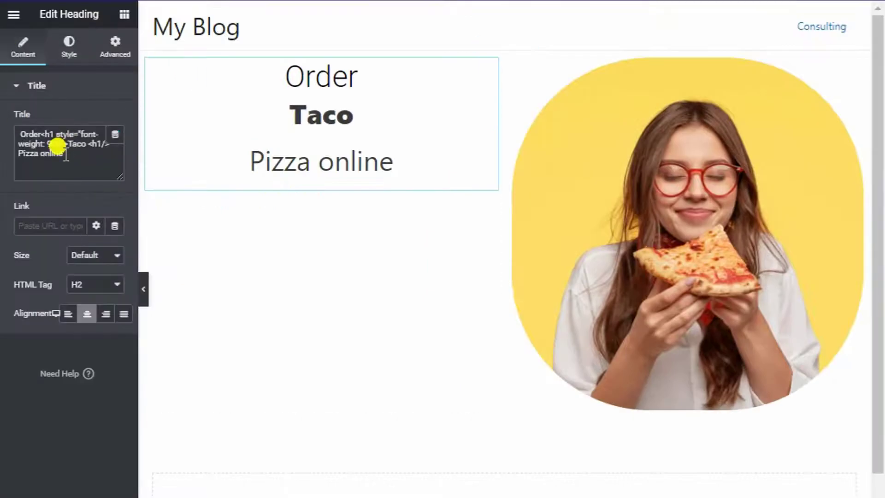
pyautogui.moveTo(120, 178); pyautogui.dragTo(118, 399)
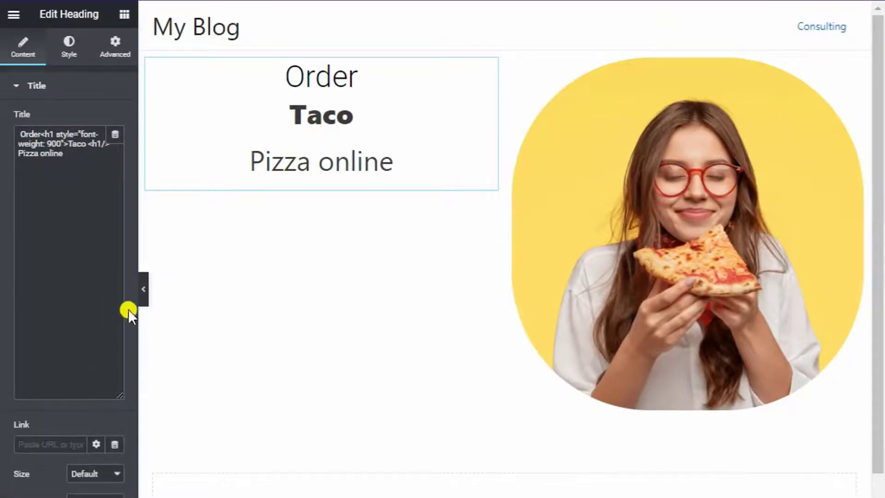
pyautogui.moveTo(139, 312); pyautogui.dragTo(227, 313)
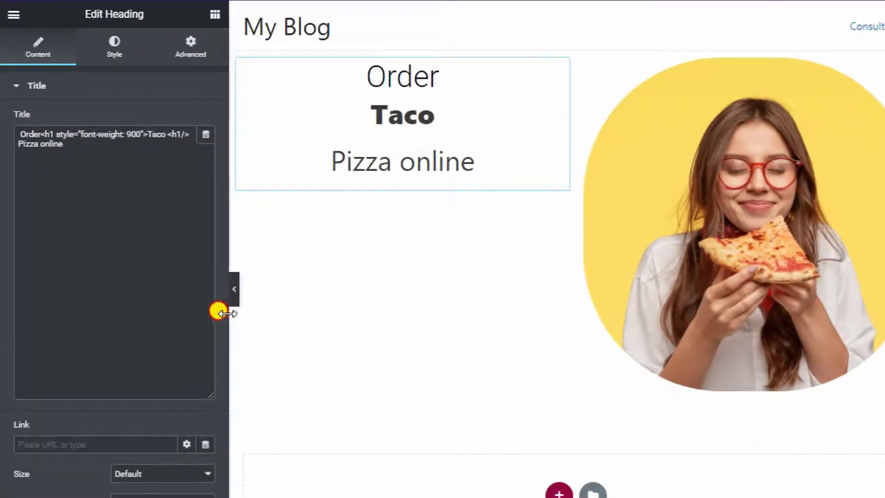
pyautogui.tripleClick(36, 132)
pyautogui.hotkey('ctrl', 'c')
pyautogui.click(58, 191)
pyautogui.hotkey('ctrl', 'v')
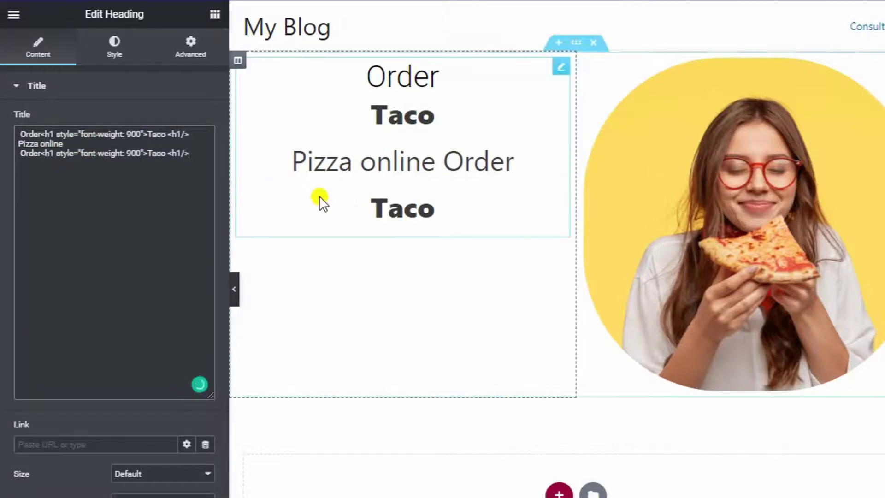
# Move the word "online" from the "Pizza online" line into the duplicated h1 tag, replacing the second "Taco".
pyautogui.moveTo(62, 143); pyautogui.dragTo(34, 134)
pyautogui.hotkey('ctrl', 'x')
pyautogui.moveTo(167, 153); pyautogui.dragTo(147, 153)
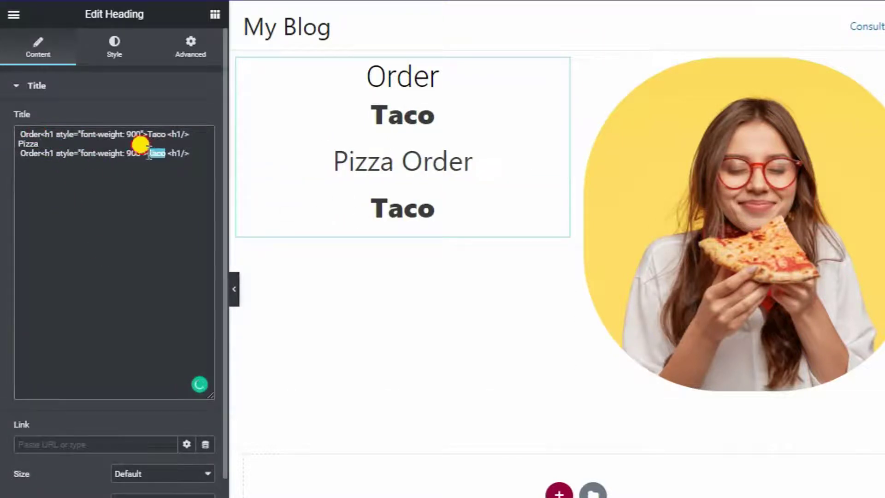
pyautogui.hotkey('ctrl', 'v')
pyautogui.click(190, 48)
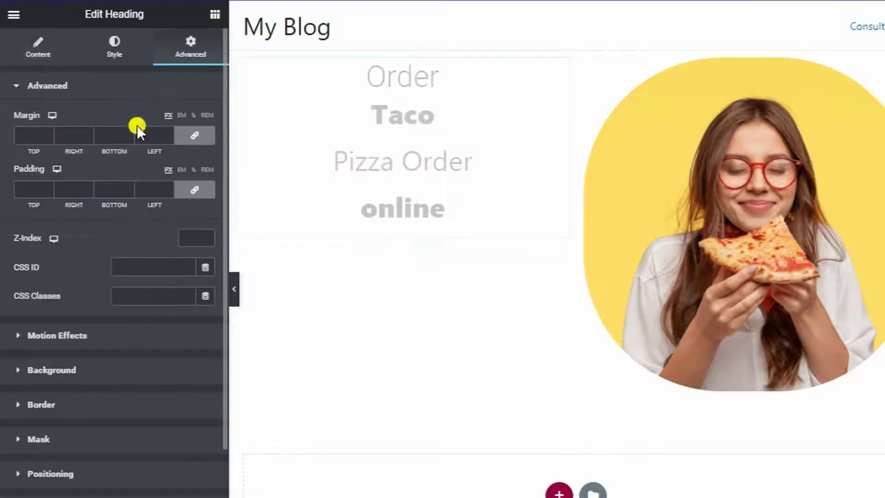
pyautogui.click(215, 15)
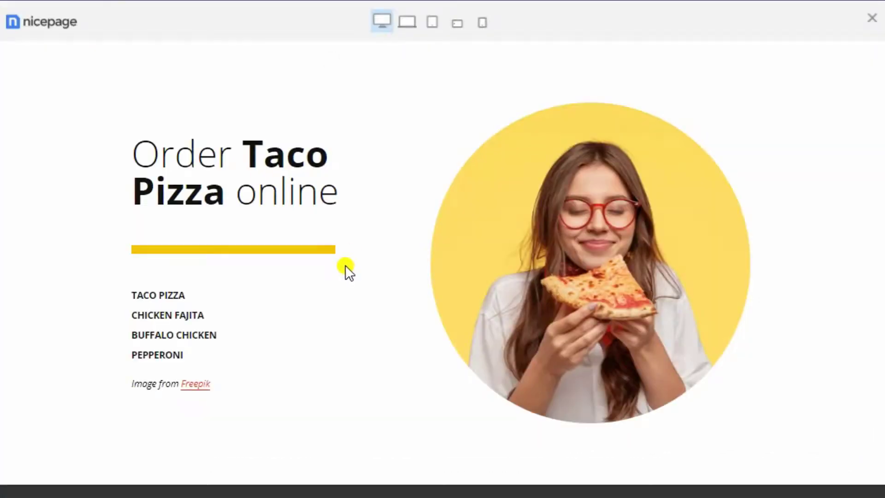
# Switch to the Nicepage preview, inspect the "Order Taco Pizza online" heading and examine its h2 element and nested span in the page source.
pyautogui.rightClick(255, 150)
pyautogui.press('Escape')
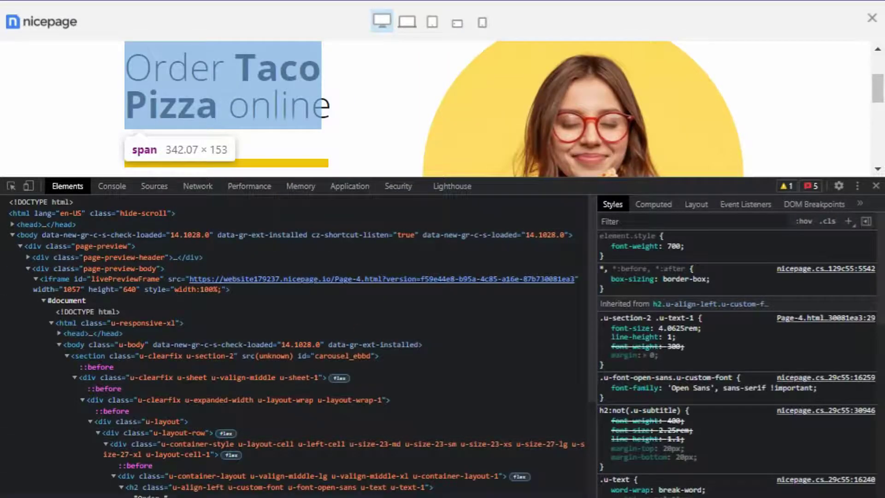
pyautogui.click(144, 478)
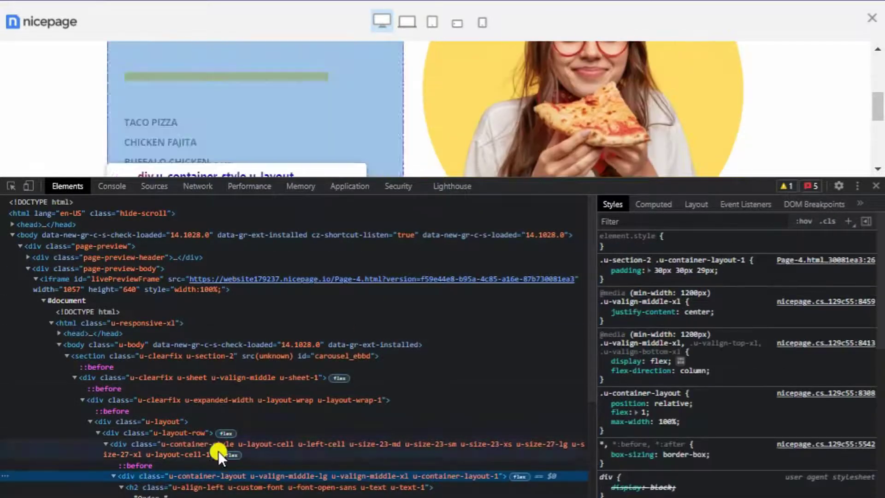
pyautogui.click(143, 486)
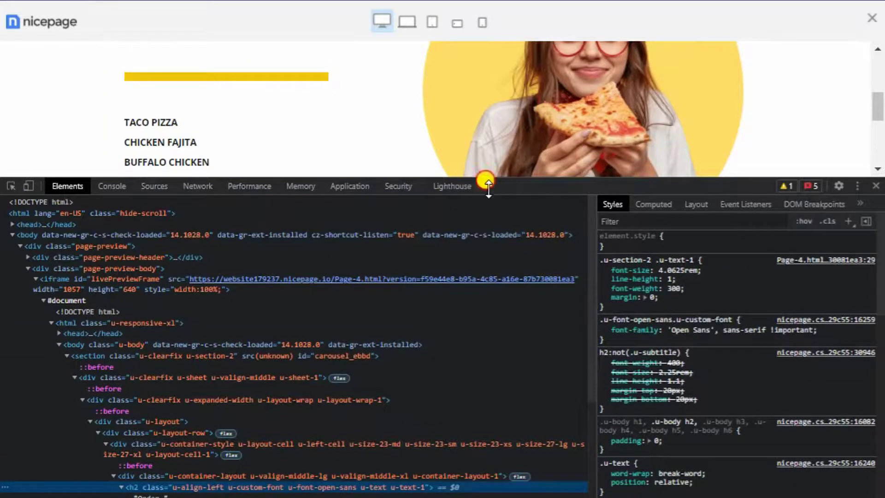
pyautogui.moveTo(489, 184); pyautogui.dragTo(489, 302)
pyautogui.scroll(-4, 215, 441)
pyautogui.scroll(2, 365, 189)
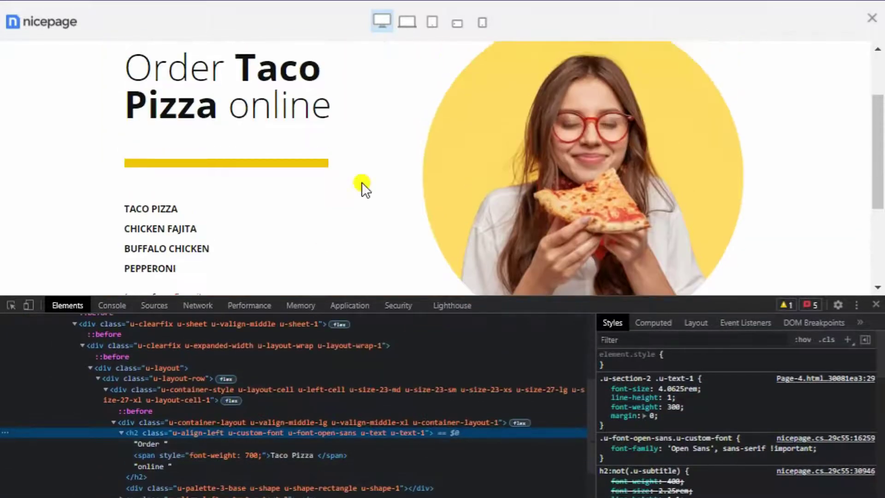
# Try to copy the inspected h2 element into Elementor's heading title, replacing the whole title with "class".
pyautogui.rightClick(159, 430)
pyautogui.click(227, 85)
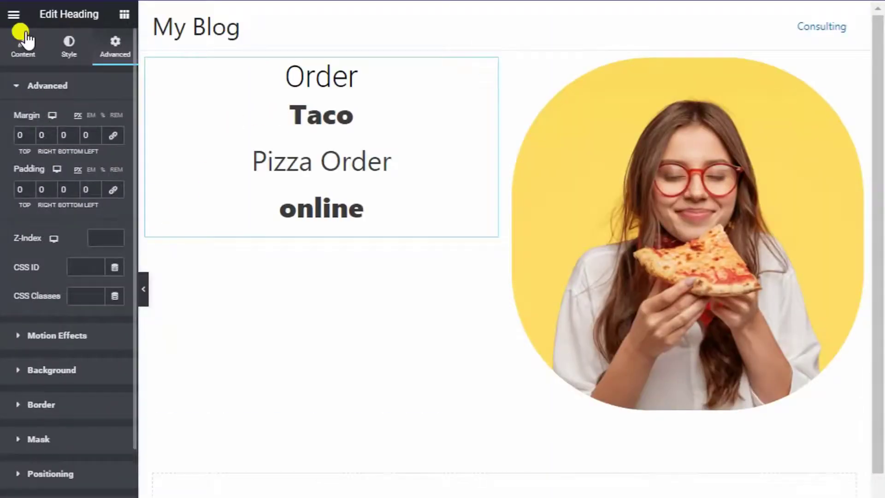
pyautogui.click(23, 44)
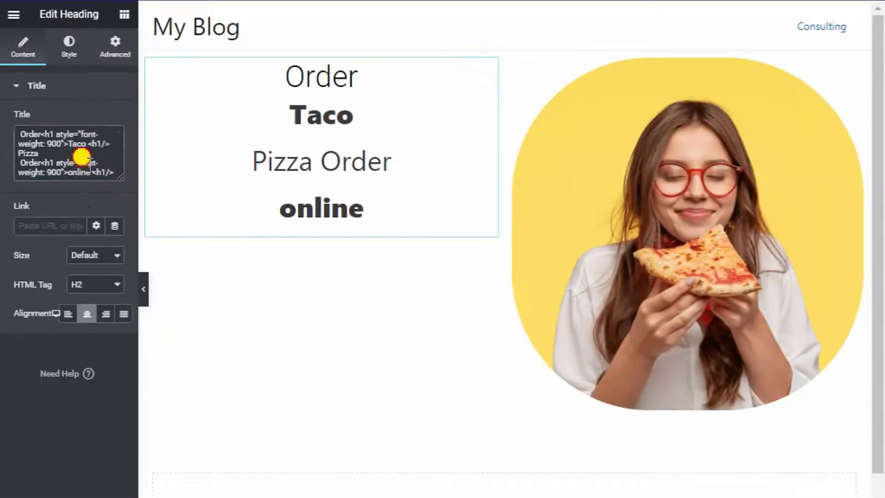
pyautogui.hotkey('ctrl', 'a')
pyautogui.write('class')
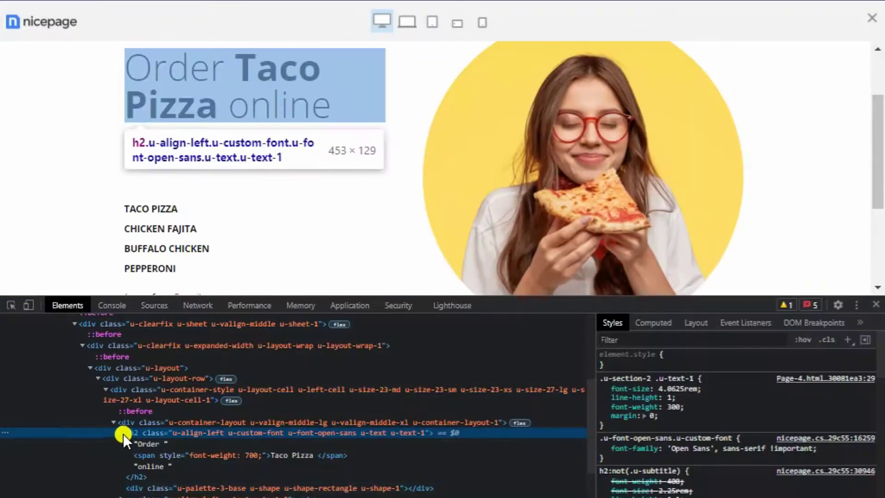
# Copy the u-container-layout div that encloses the h2 in the Nicepage source and paste its HTML over Elementor's entire heading title.
pyautogui.click(126, 424)
pyautogui.rightClick(126, 425)
pyautogui.click(196, 104)
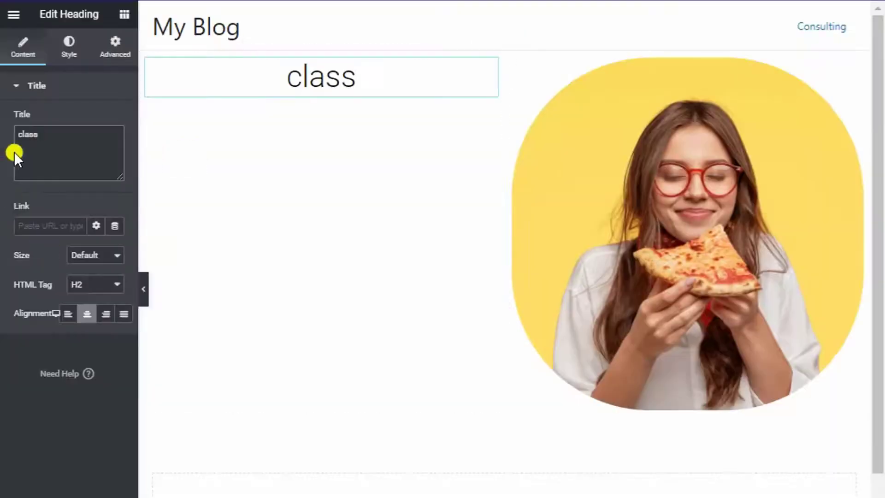
pyautogui.hotkey('ctrl', 'a')
pyautogui.hotkey('ctrl', 'v')
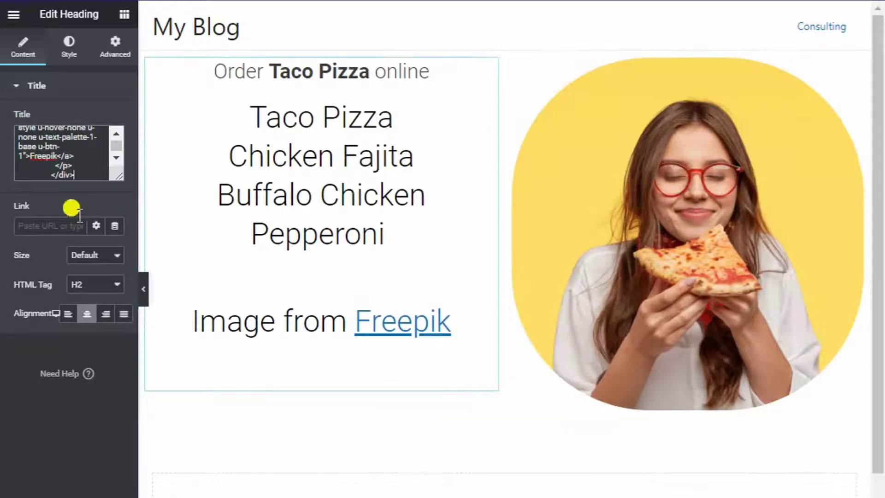
# Replace the link text "Freepik" in the heading title's HTML with "Freelancre" and the person's name.
pyautogui.scroll(2, 71, 146)
pyautogui.moveTo(118, 177); pyautogui.dragTo(112, 434)
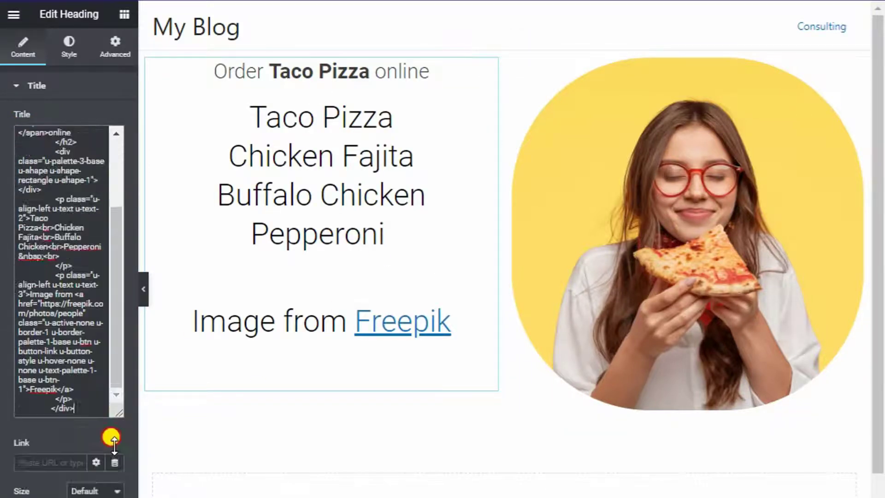
pyautogui.moveTo(56, 448); pyautogui.dragTo(35, 448)
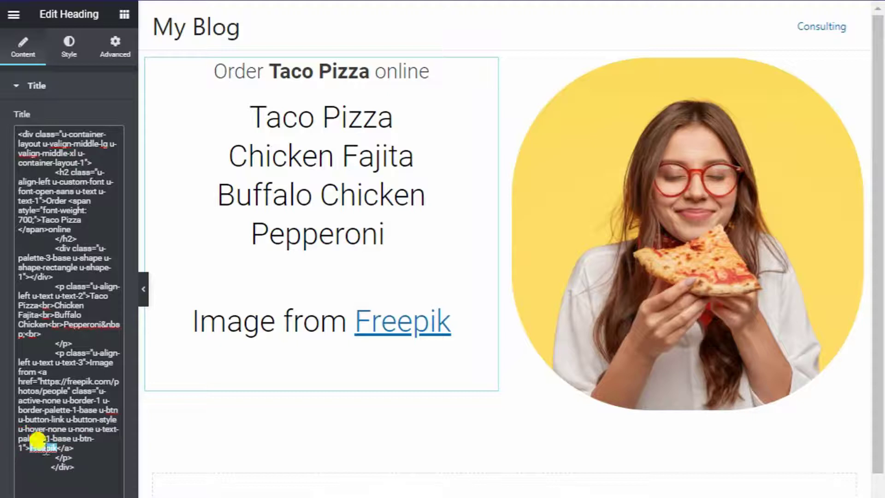
pyautogui.press('BackSpace')
pyautogui.write('reelancre')
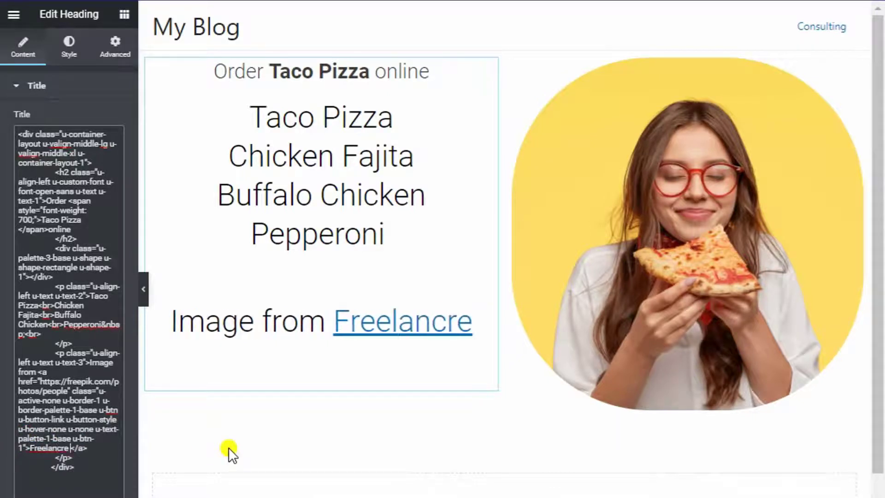
pyautogui.write(' sobuz')
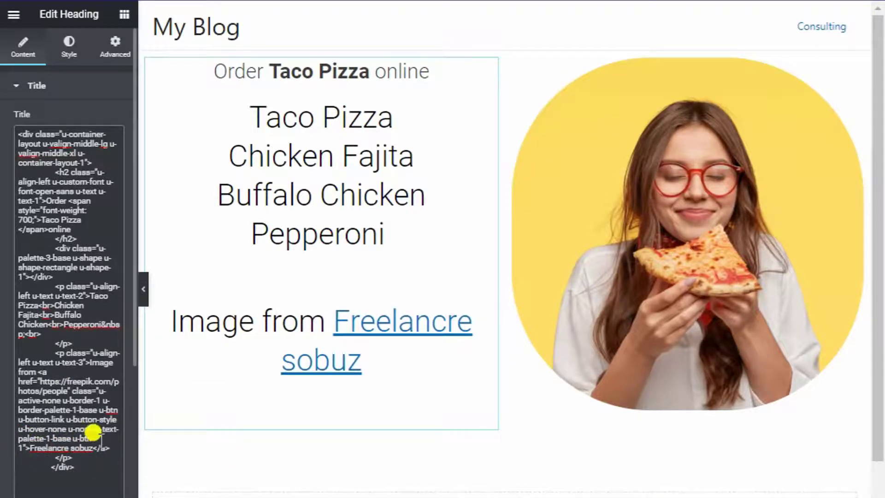
# Insert a <br> tag in front of the new link text in the "Image from" paragraph.
pyautogui.click(30, 447)
pyautogui.write('<b')
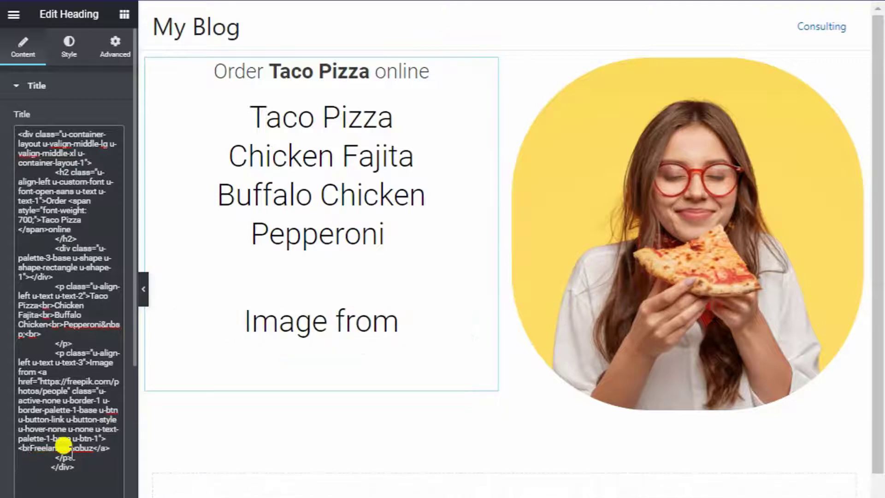
pyautogui.write('r>')
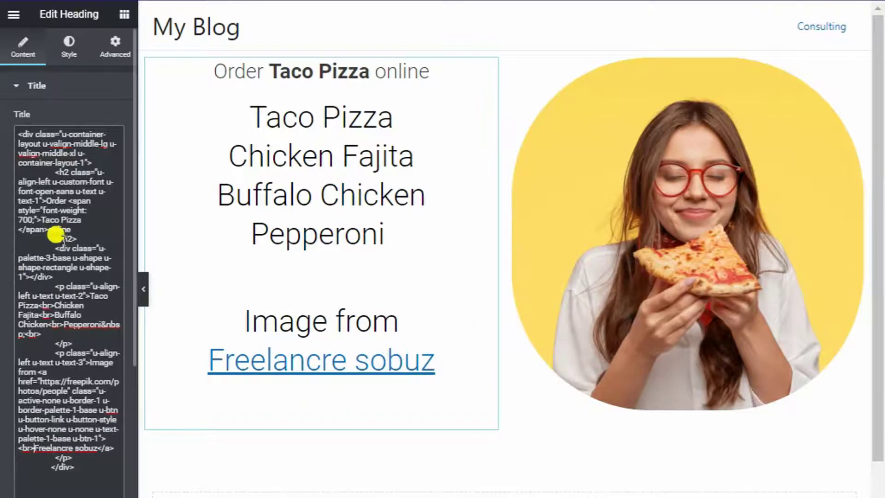
# Add blank lines after the closing h2 tag and insert a <br> between "Taco" and "Pizza" in the heading's HTML.
pyautogui.click(87, 239)
pyautogui.press('Return')
pyautogui.press('Return')
pyautogui.press('Return')
pyautogui.press('Return')
pyautogui.click(27, 371)
pyautogui.write('<br>')
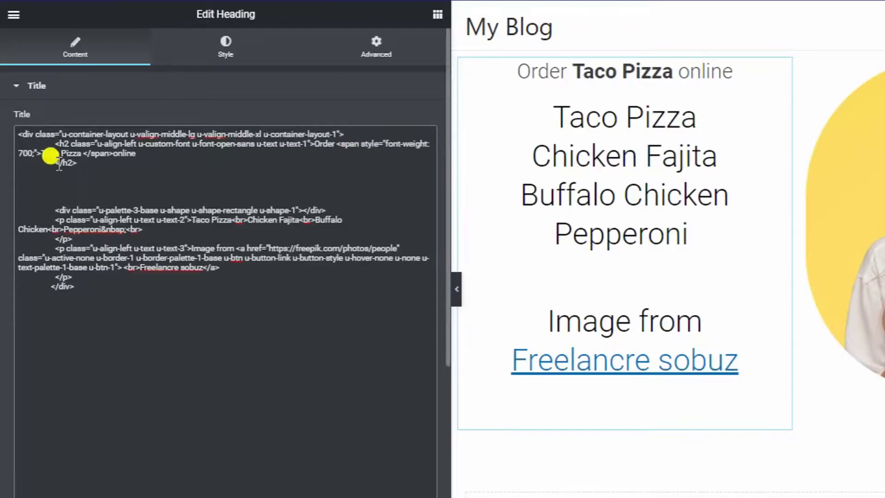
pyautogui.write('<')
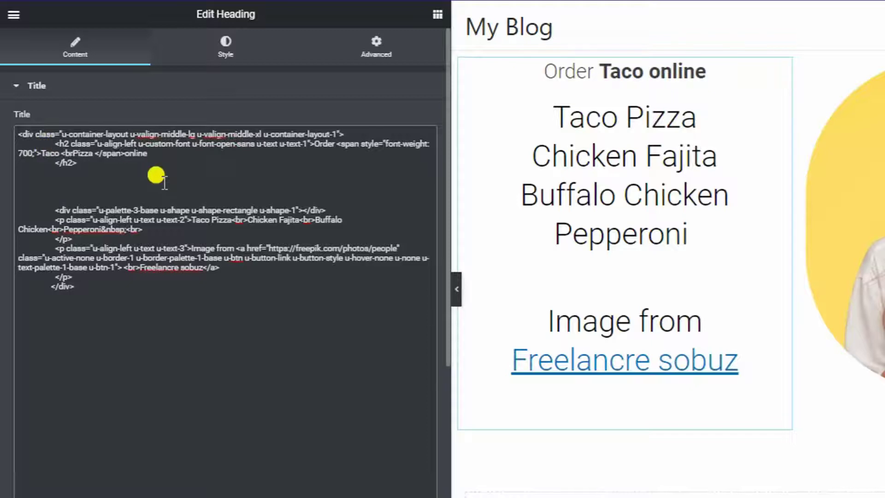
pyautogui.write('>')
# Set the heading's typography to size 20 px, line height 40 px and letter spacing 2.2.
pyautogui.click(225, 46)
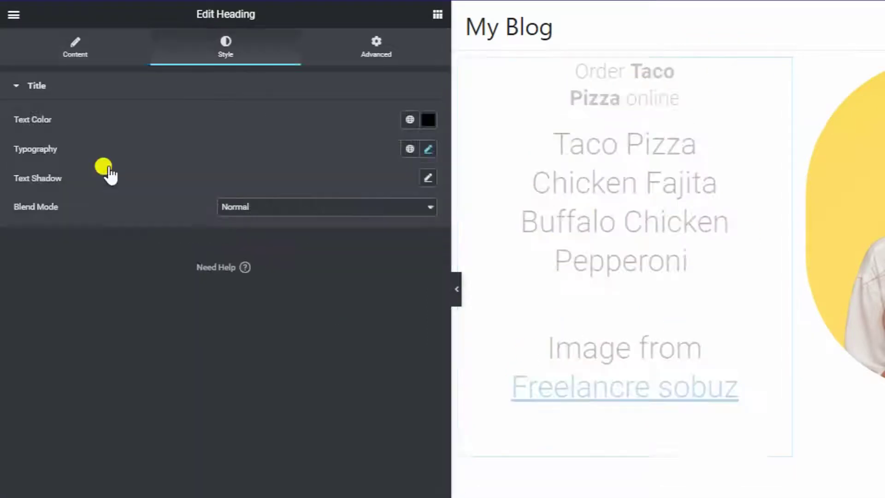
pyautogui.click(428, 149)
pyautogui.moveTo(448, 263); pyautogui.dragTo(172, 283)
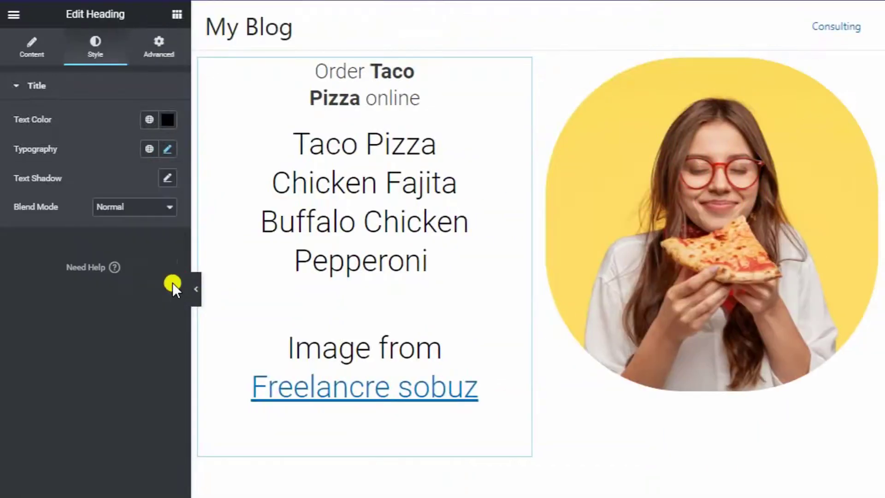
pyautogui.click(167, 149)
pyautogui.click(156, 257)
pyautogui.write('40')
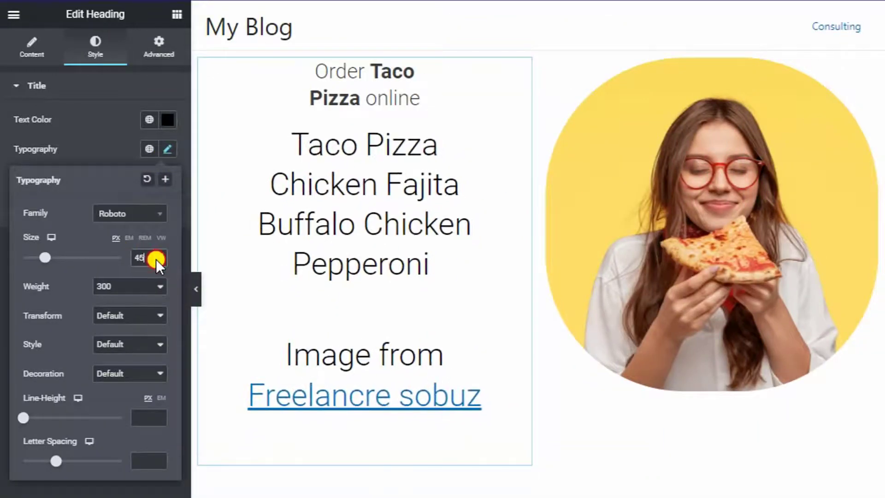
pyautogui.scroll(-20, 156, 259)
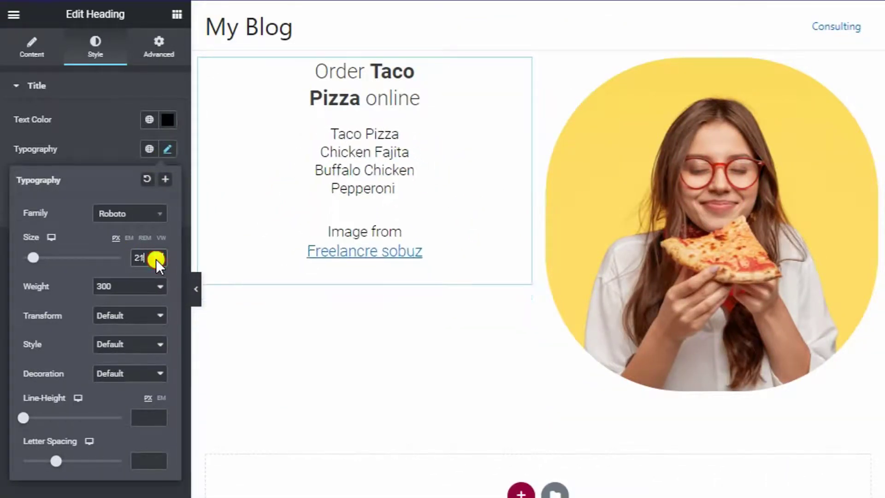
pyautogui.moveTo(23, 417); pyautogui.dragTo(62, 418)
pyautogui.moveTo(56, 461)
pyautogui.mouseDown()
pyautogui.moveTo(89, 460)
pyautogui.moveTo(69, 461)
pyautogui.mouseUp()
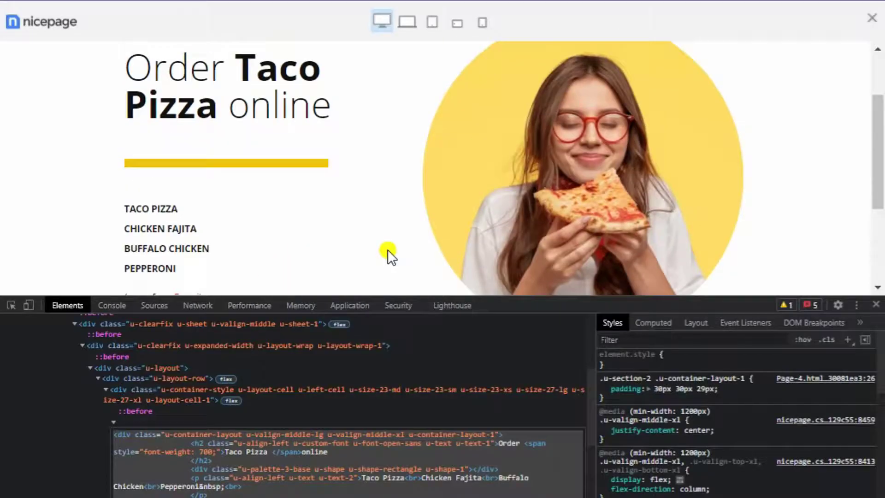
# Close the Nicepage preview's developer tools and delete the shape div and both paragraphs from Elementor's heading HTML, keeping the h2 inside its container.
pyautogui.press('F12')
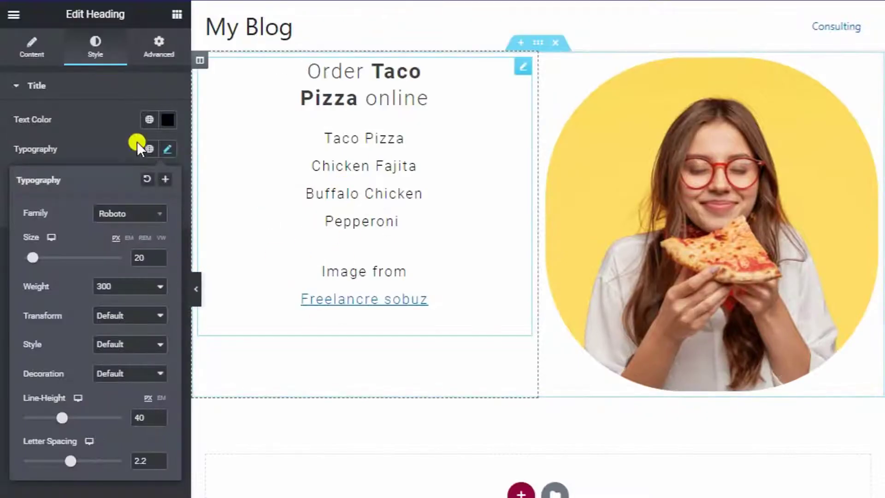
pyautogui.click(316, 147)
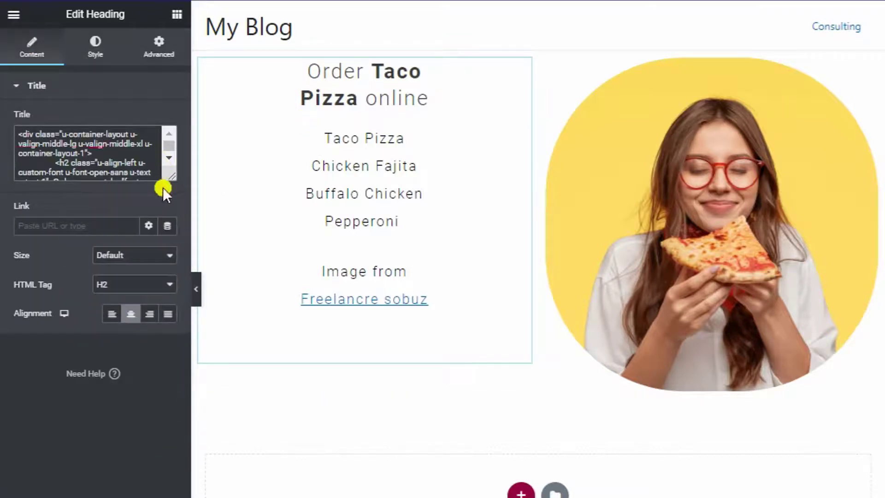
pyautogui.moveTo(171, 176); pyautogui.dragTo(173, 465)
pyautogui.click(82, 414)
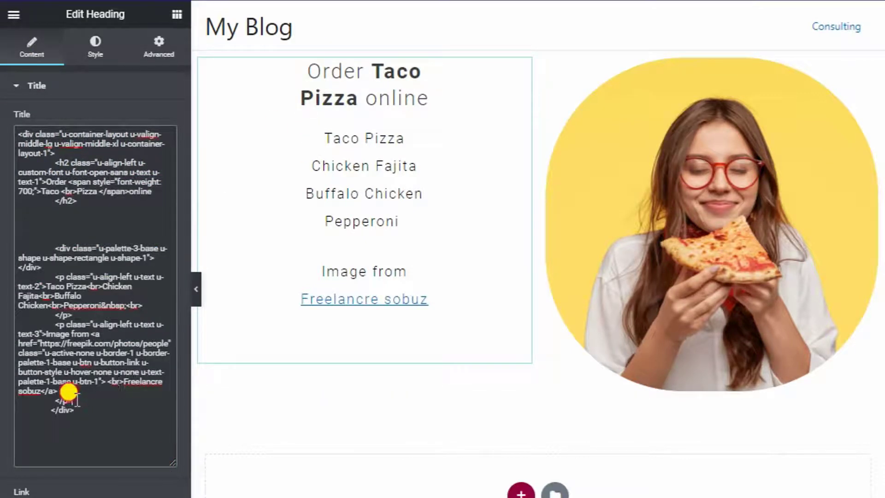
pyautogui.moveTo(73, 398); pyautogui.dragTo(12, 250)
pyautogui.press('BackSpace')
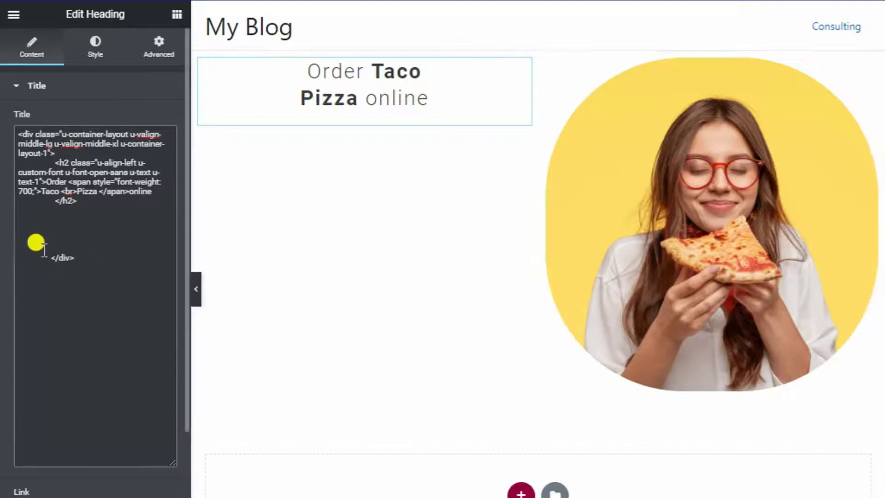
# Raise the "Order Taco Pizza online" heading's typography size to about 32 px.
pyautogui.click(358, 59)
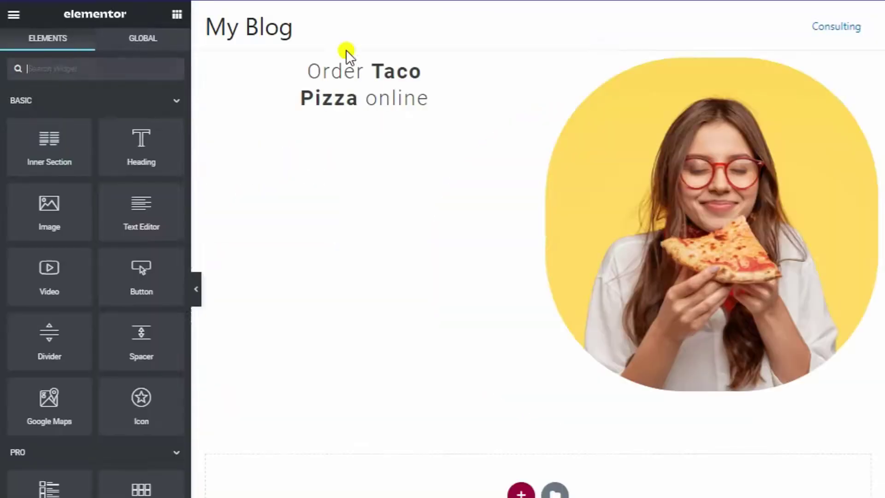
pyautogui.click(248, 118)
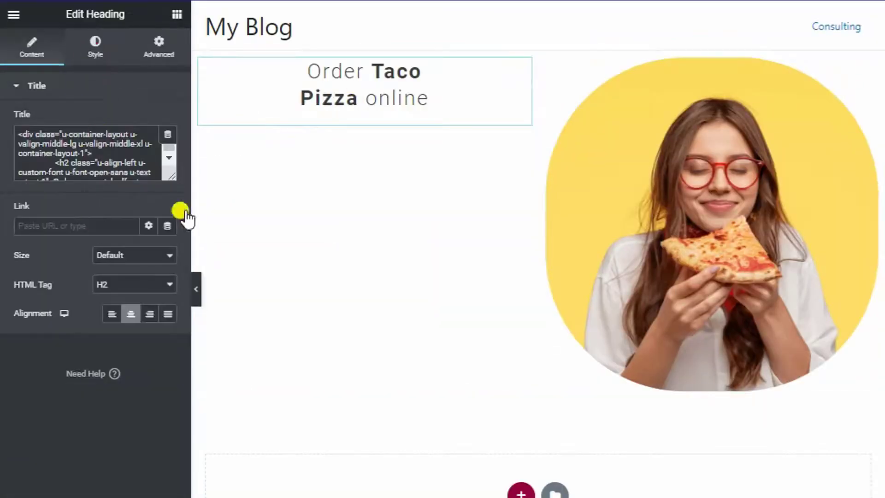
pyautogui.click(95, 46)
pyautogui.click(167, 149)
pyautogui.click(160, 255)
pyautogui.scroll(9, 159, 253)
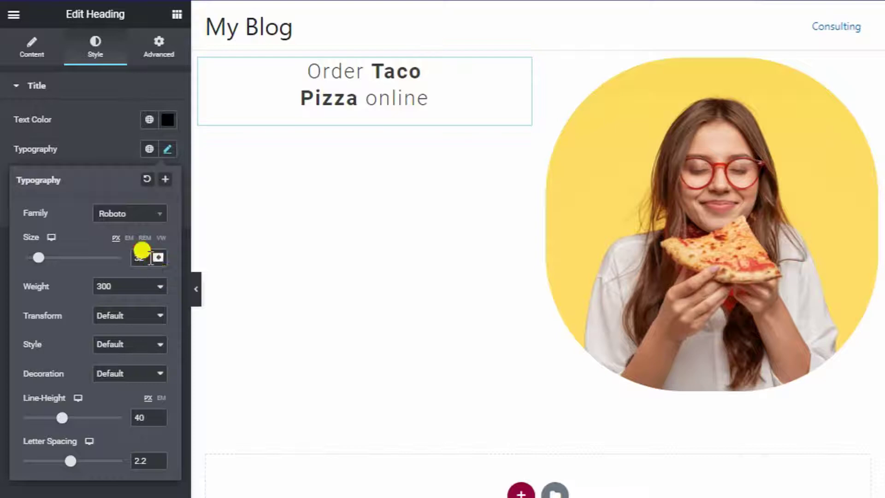
# Remove the blank lines from the heading's HTML and add font-size: 45px to the style of the "Taco Pizza" span.
pyautogui.click(43, 50)
pyautogui.moveTo(171, 177); pyautogui.dragTo(171, 312)
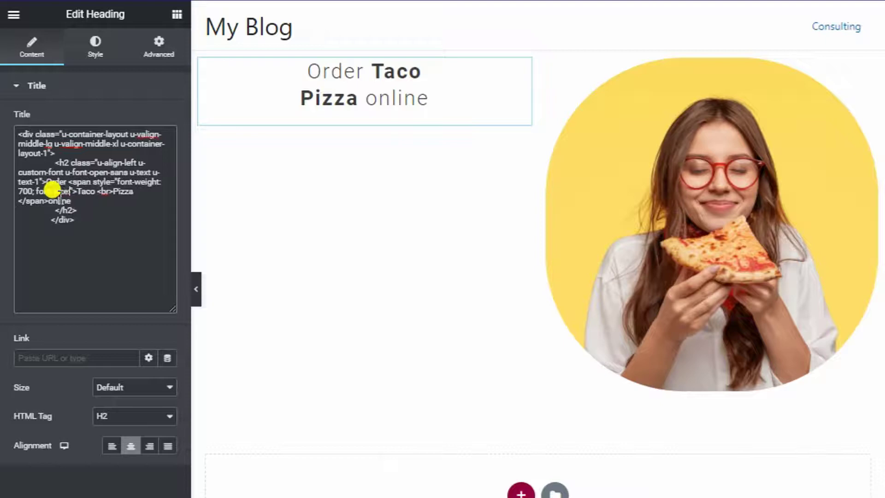
pyautogui.write('px')
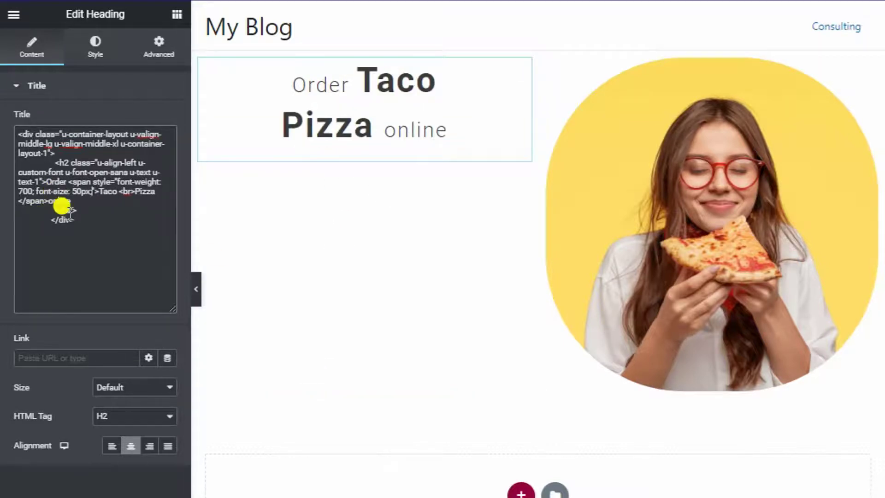
pyautogui.press('BackSpace')
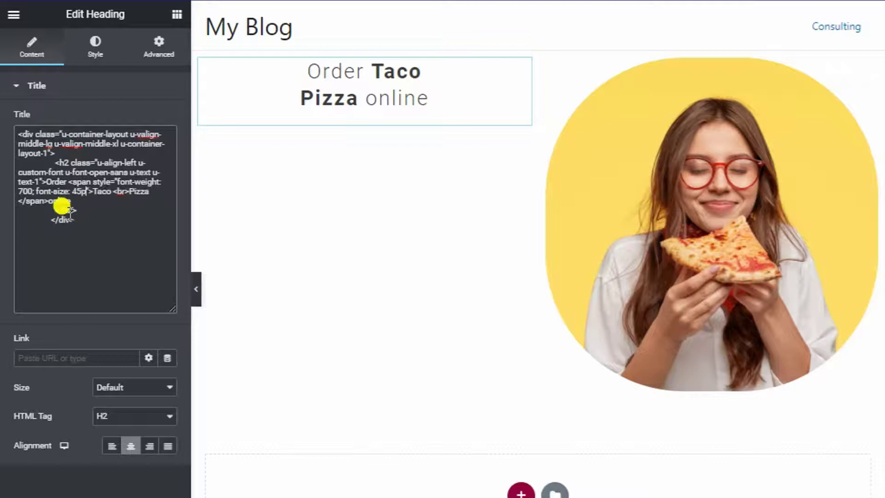
# Add a Heading widget below the title and replace its text with the menu list from TACO PIZZA to PEPPERON copied from the Nicepage preview.
pyautogui.click(176, 15)
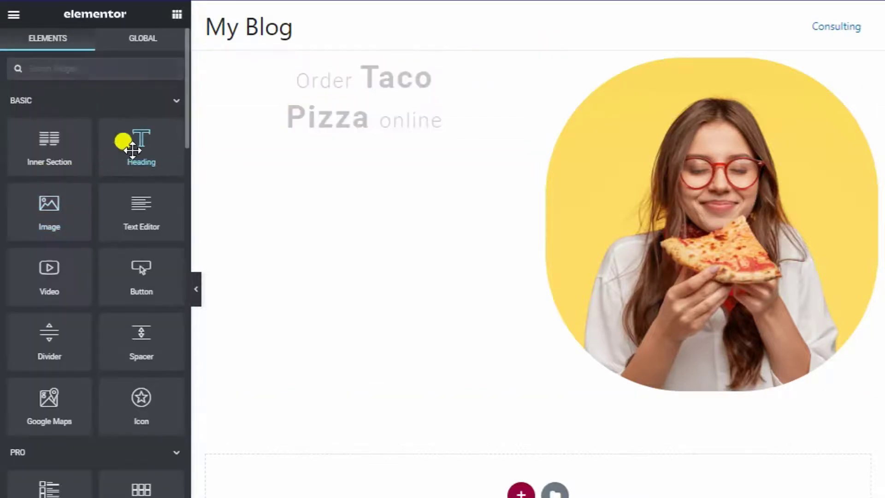
pyautogui.moveTo(132, 149); pyautogui.dragTo(327, 138)
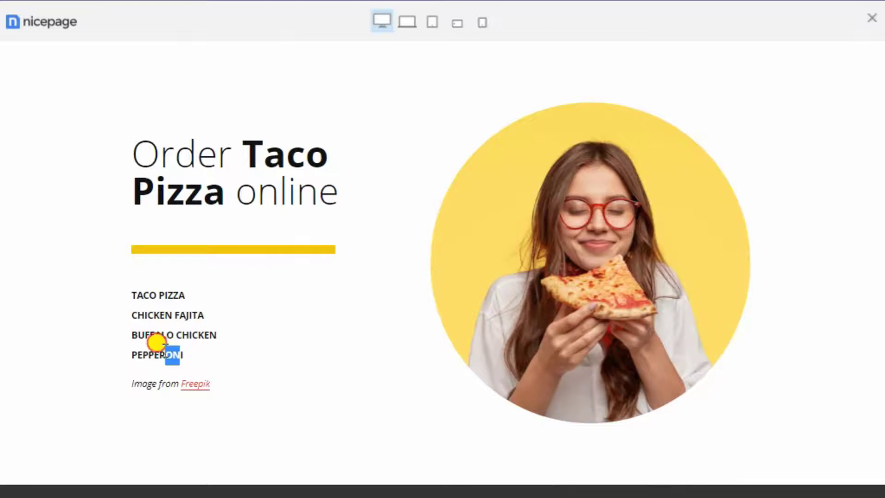
pyautogui.moveTo(172, 351); pyautogui.dragTo(132, 302)
pyautogui.hotkey('ctrl', 'c')
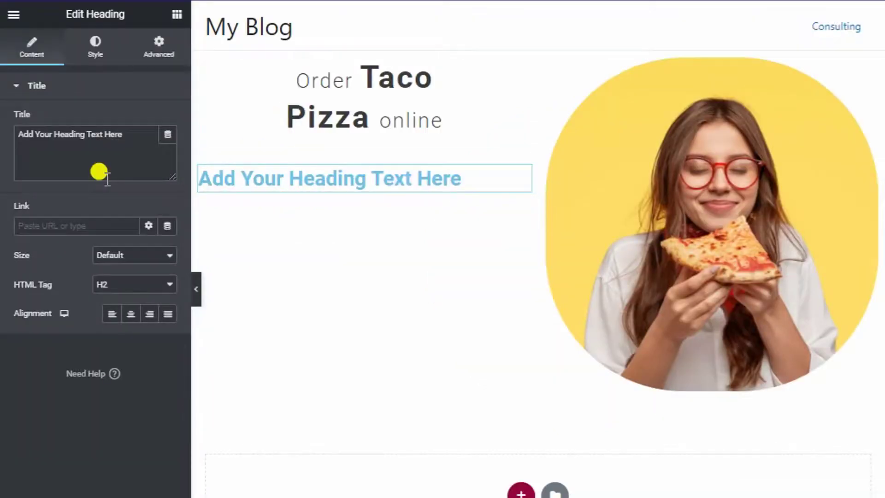
pyautogui.moveTo(107, 177); pyautogui.dragTo(4, 133)
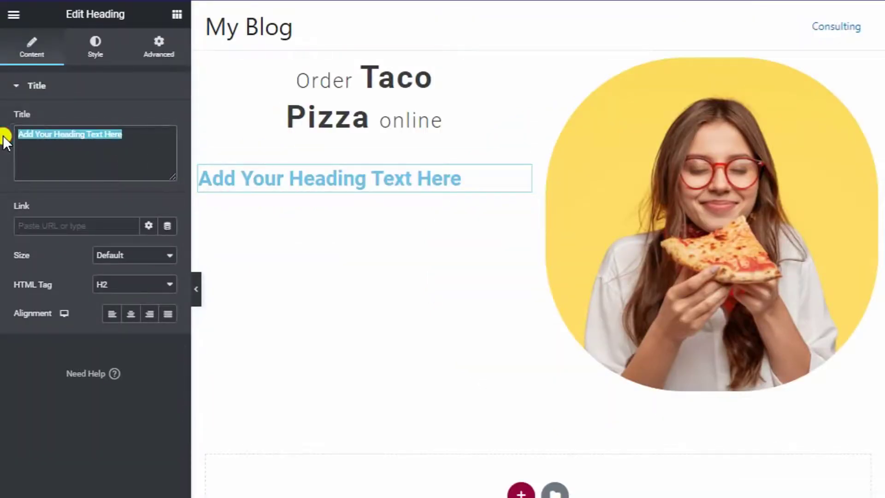
pyautogui.hotkey('ctrl', 'v')
pyautogui.click(131, 313)
# Change the menu list heading's text color to black.
pyautogui.click(95, 46)
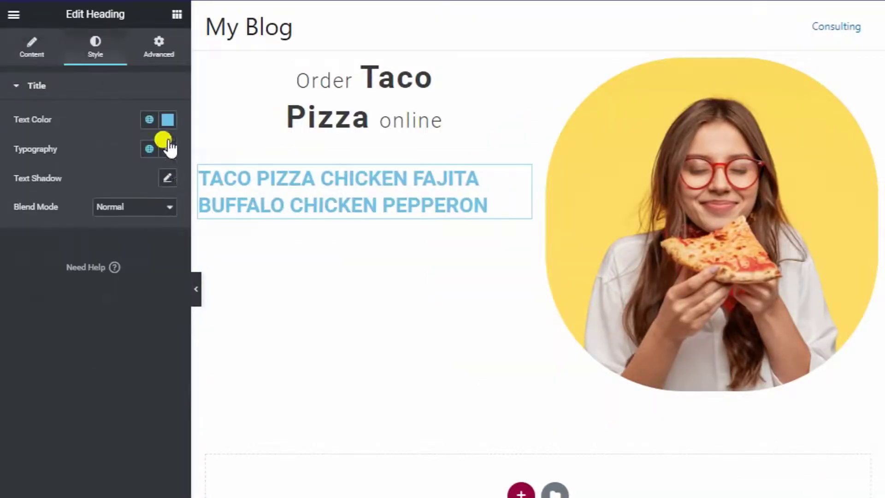
pyautogui.click(168, 120)
pyautogui.moveTo(139, 258); pyautogui.dragTo(90, 341)
# Set the menu list heading's typography to size 20 px and weight 300.
pyautogui.click(167, 148)
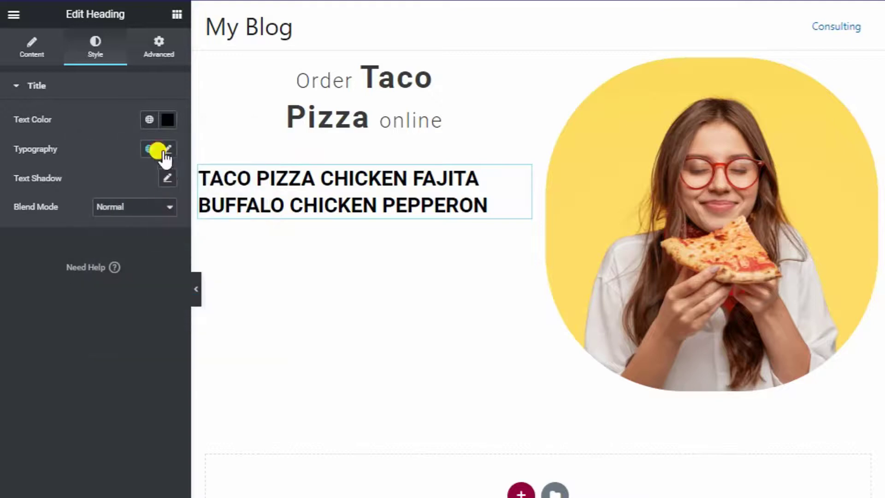
pyautogui.click(133, 253)
pyautogui.write('35')
pyautogui.press('BackSpace')
pyautogui.press('BackSpace')
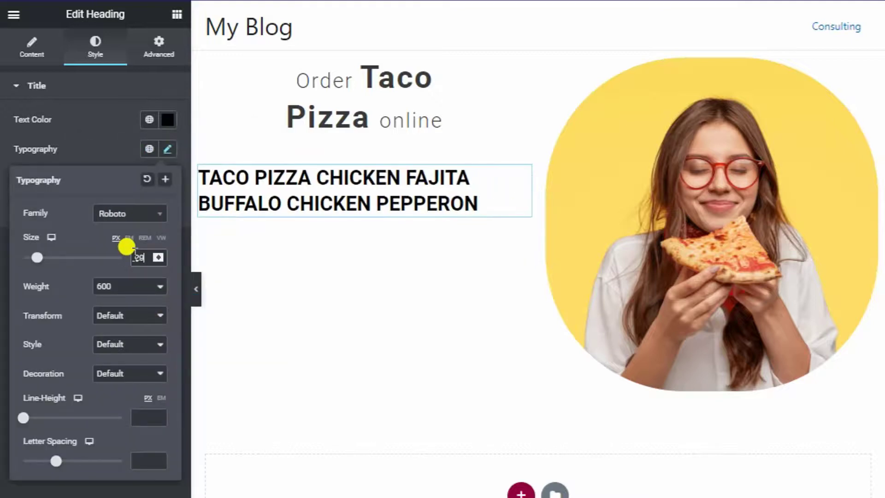
pyautogui.write('20')
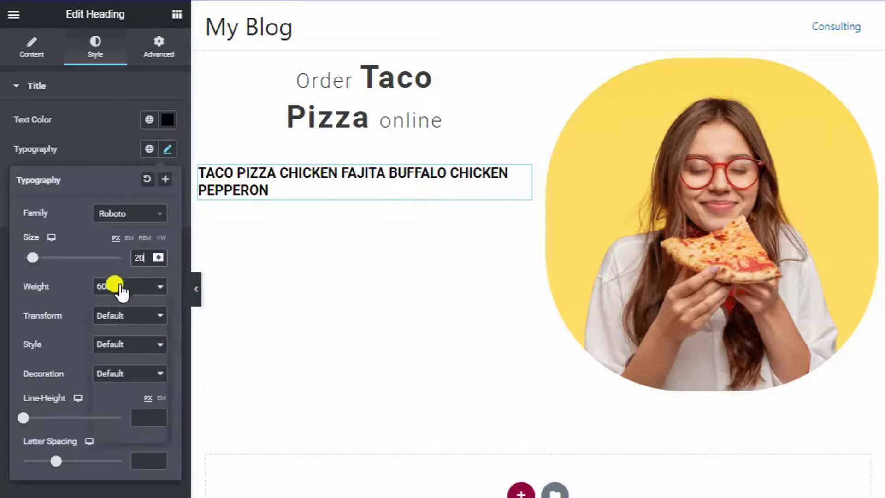
pyautogui.click(120, 290)
pyautogui.click(110, 330)
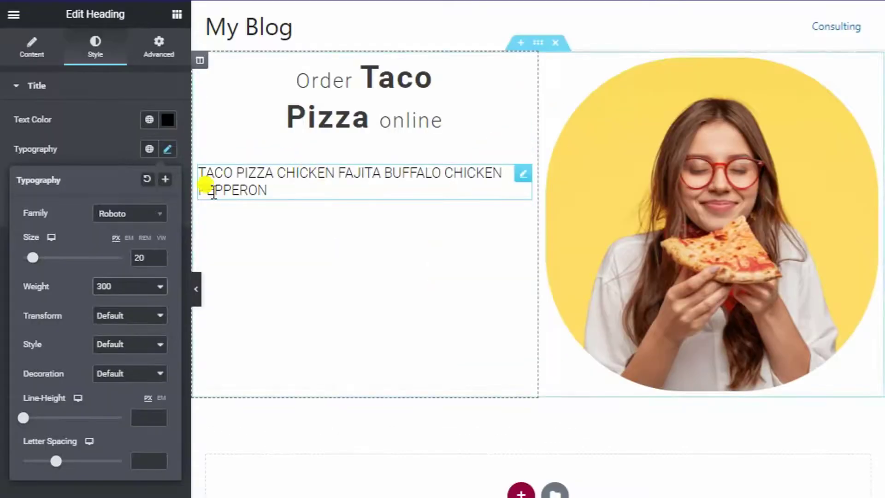
# Add a two-column Inner Section below the menu list heading and move that heading into its first column.
pyautogui.click(177, 15)
pyautogui.moveTo(43, 141); pyautogui.dragTo(318, 226)
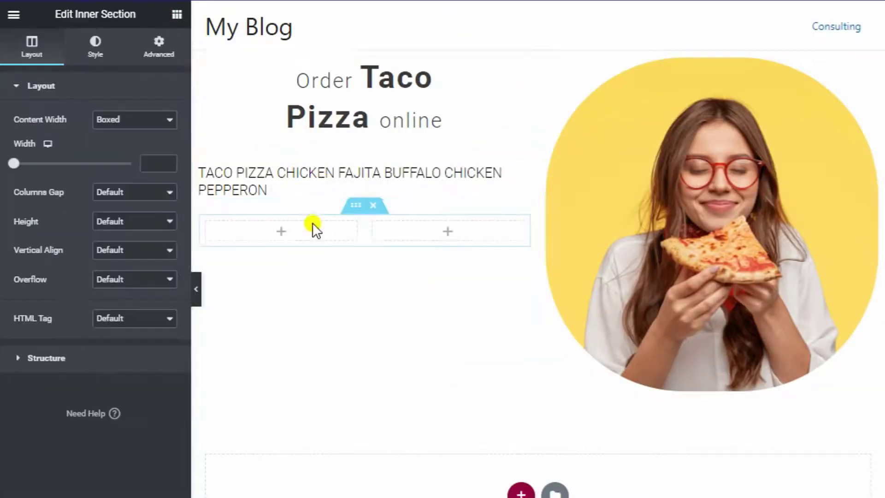
pyautogui.moveTo(507, 180); pyautogui.dragTo(255, 189)
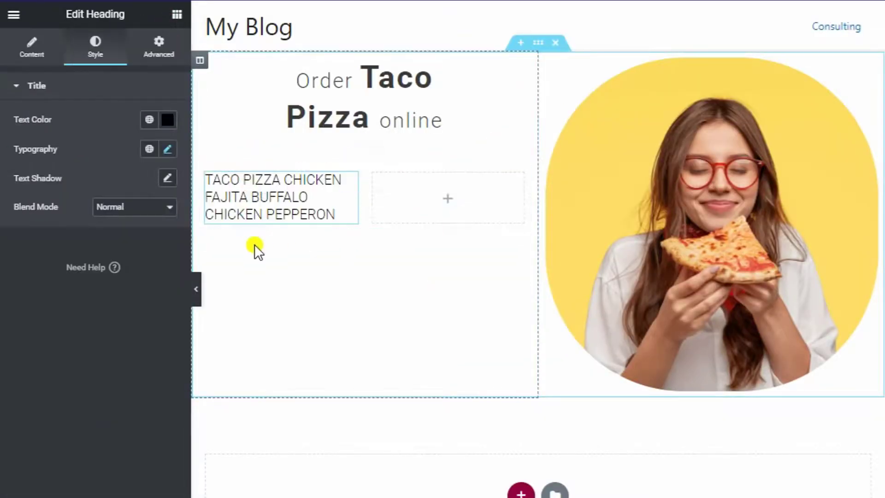
# Reduce the menu list heading's font size to 15 px.
pyautogui.click(167, 149)
pyautogui.click(158, 258)
pyautogui.write('15')
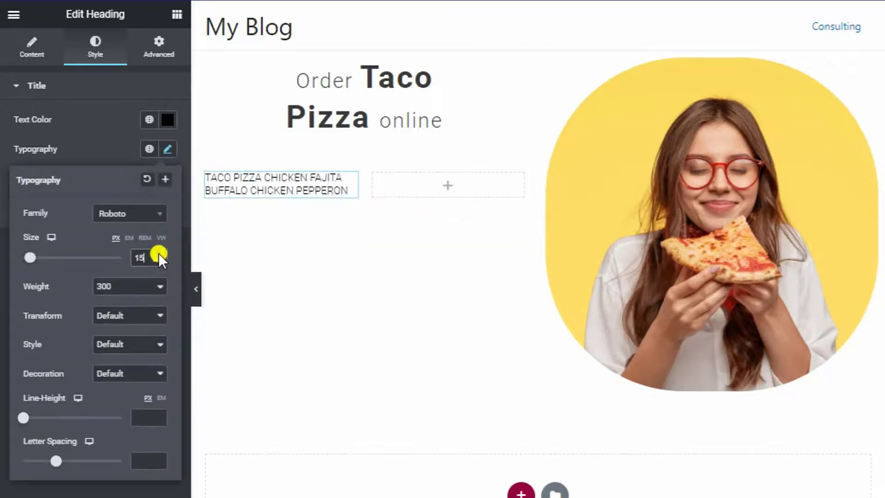
# Narrow the inner section's menu list column and left-align the "Order Taco Pizza online" heading.
pyautogui.moveTo(365, 189); pyautogui.dragTo(317, 191)
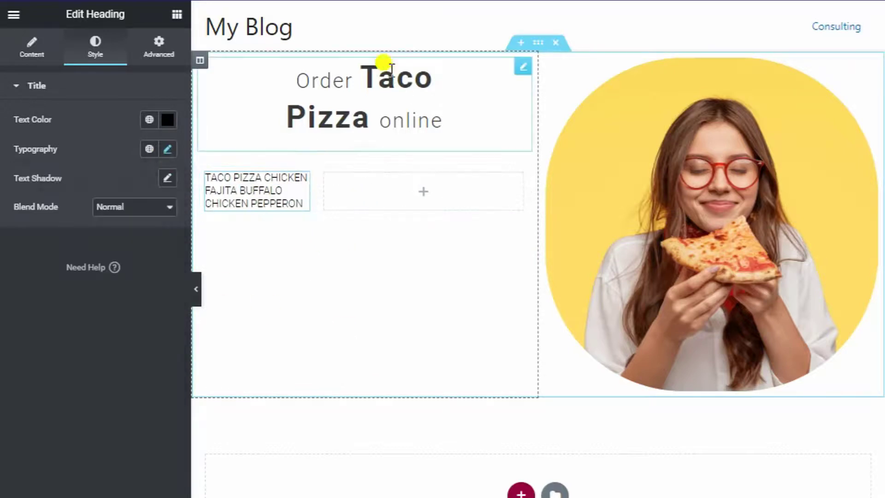
pyautogui.click(391, 68)
pyautogui.click(32, 46)
pyautogui.click(112, 313)
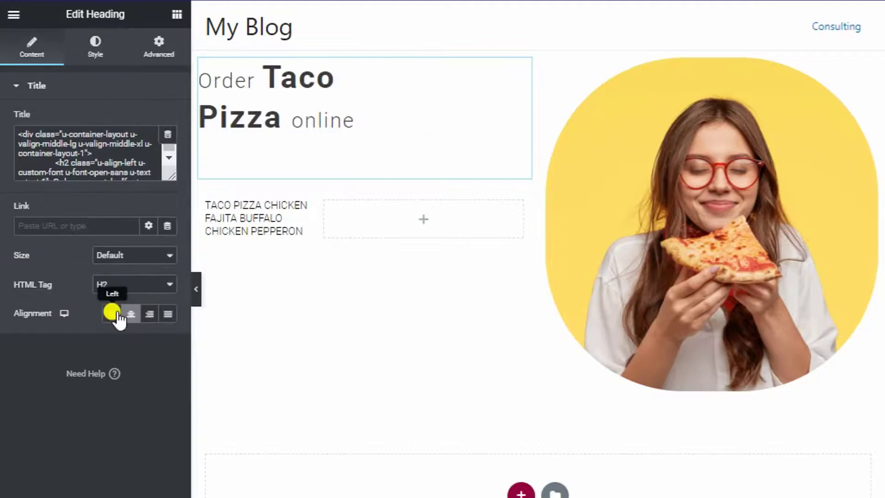
pyautogui.click(277, 170)
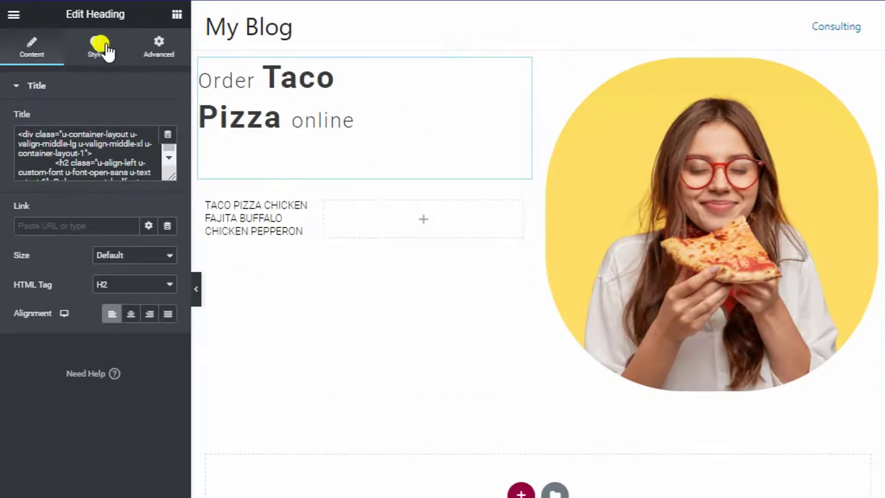
pyautogui.click(98, 44)
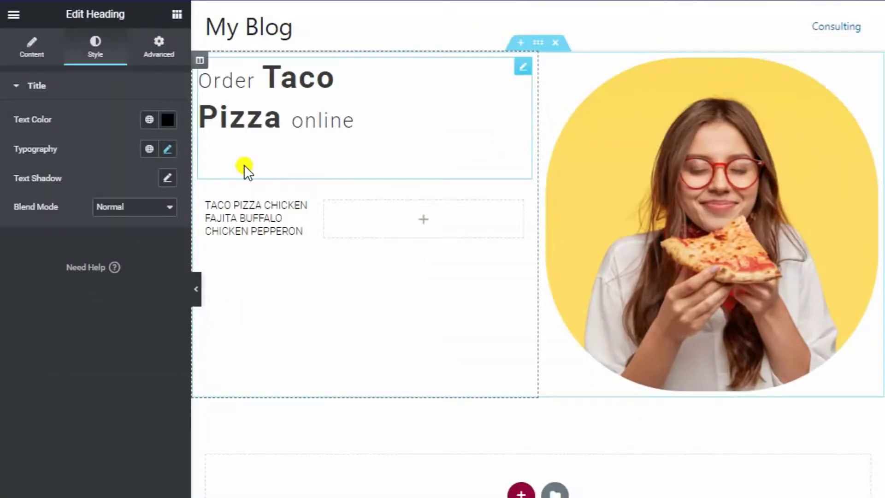
# Add a Divider between the main heading and the menu list section, shorten it and set its weight to 4.8.
pyautogui.click(177, 14)
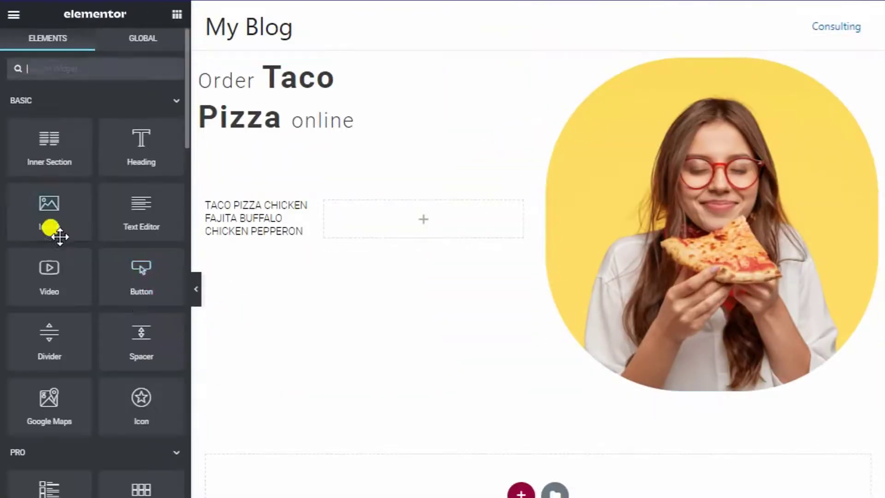
pyautogui.moveTo(47, 332); pyautogui.dragTo(327, 178)
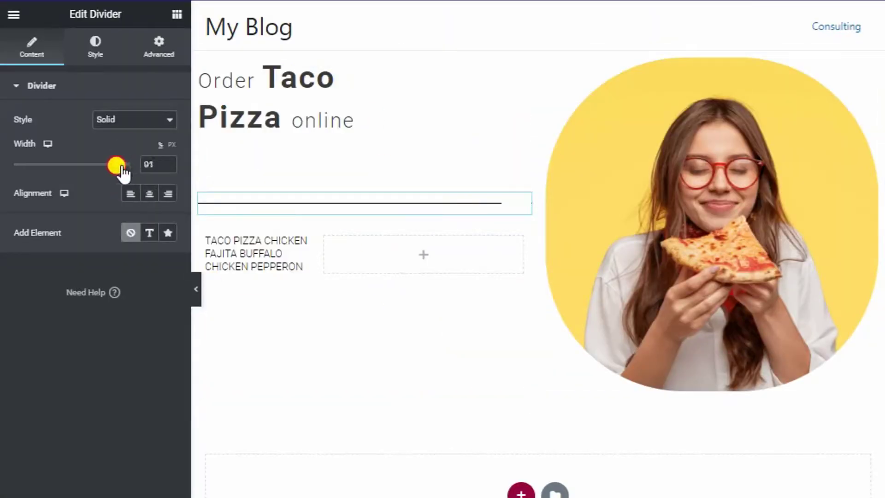
pyautogui.click(93, 52)
pyautogui.moveTo(19, 161); pyautogui.dragTo(62, 163)
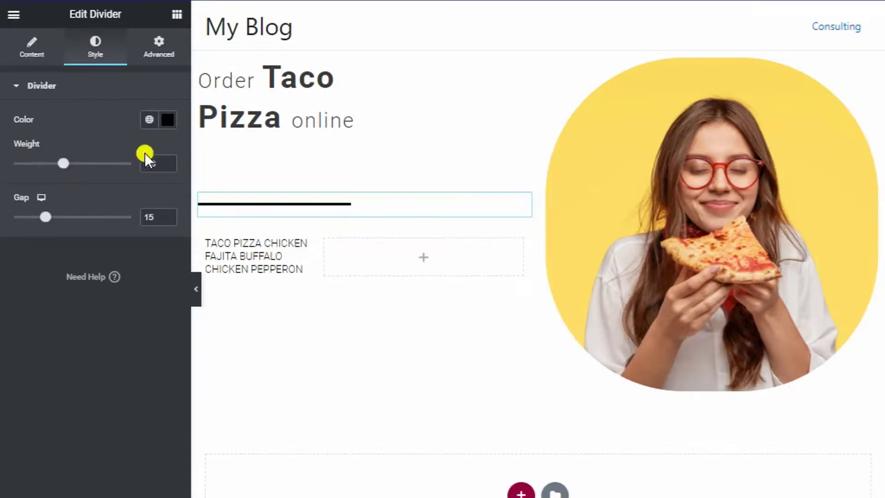
# Change the divider's color to a golden yellow similar to the photo's background.
pyautogui.click(167, 120)
pyautogui.moveTo(101, 297); pyautogui.dragTo(116, 298)
pyautogui.moveTo(198, 184); pyautogui.dragTo(200, 153)
pyautogui.click(323, 203)
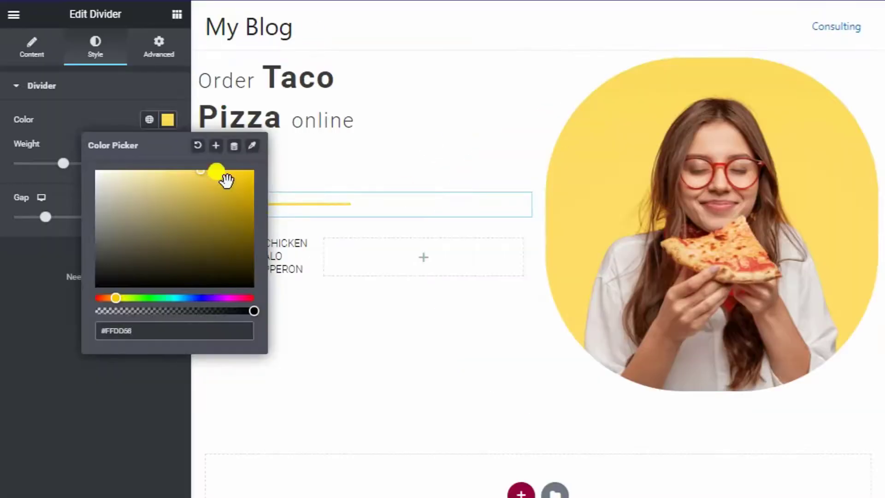
pyautogui.click(170, 122)
# Set the divider's gap to 18, increase its weight and set its width to 64%.
pyautogui.moveTo(45, 217)
pyautogui.mouseDown()
pyautogui.moveTo(78, 216)
pyautogui.moveTo(27, 217)
pyautogui.moveTo(52, 217)
pyautogui.mouseUp()
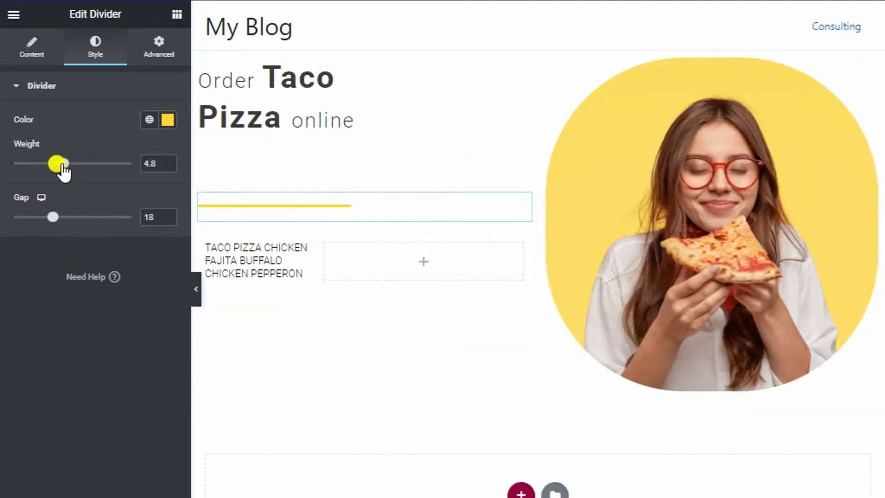
pyautogui.moveTo(63, 167); pyautogui.dragTo(113, 166)
pyautogui.click(32, 59)
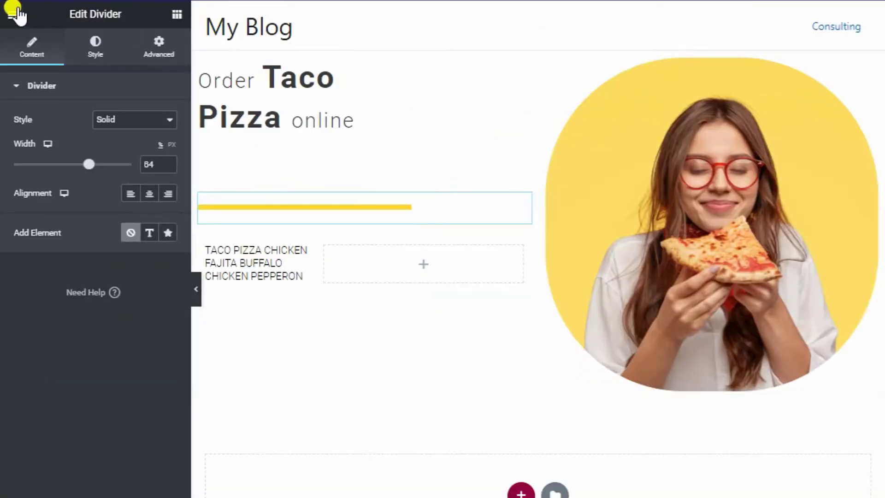
pyautogui.click(15, 12)
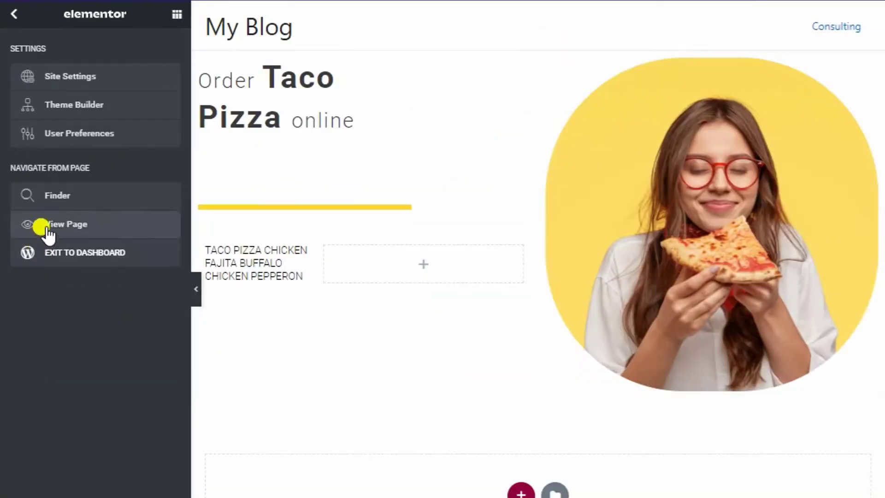
pyautogui.click(42, 226)
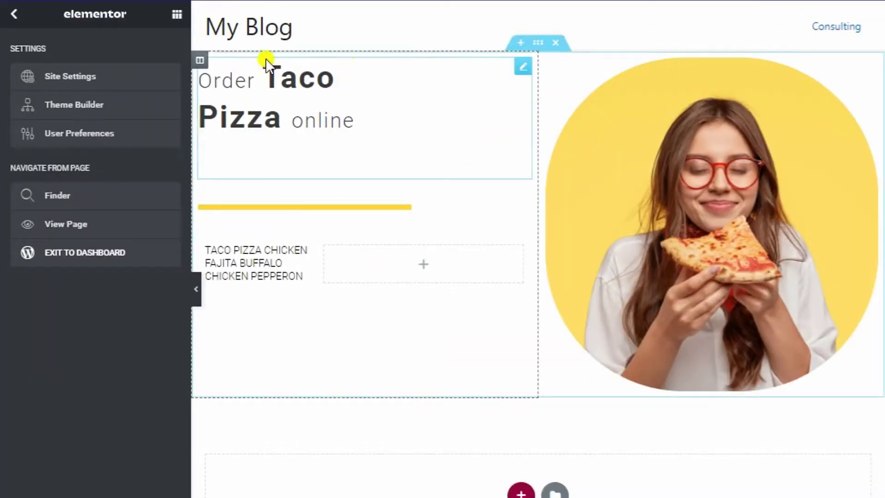
# Set the text column's unlinked margins to 80 px at the top and -12 px at the bottom.
pyautogui.click(200, 60)
pyautogui.click(158, 46)
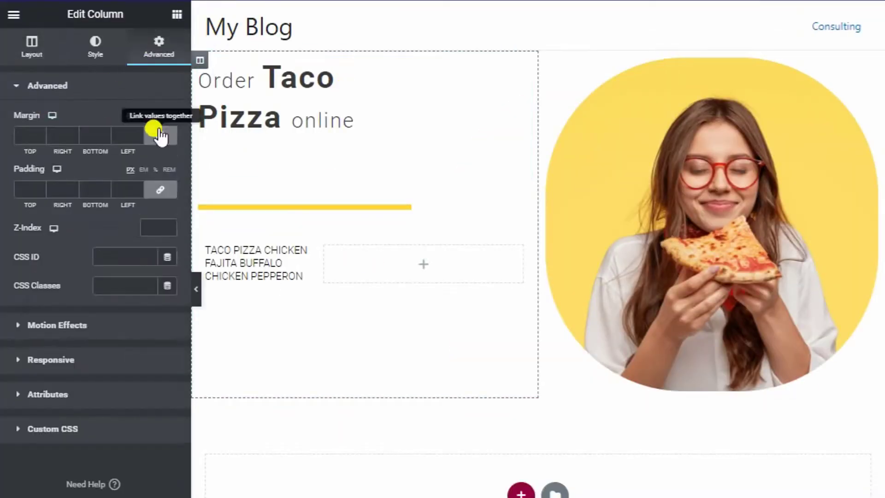
pyautogui.doubleClick(27, 135)
pyautogui.press('BackSpace')
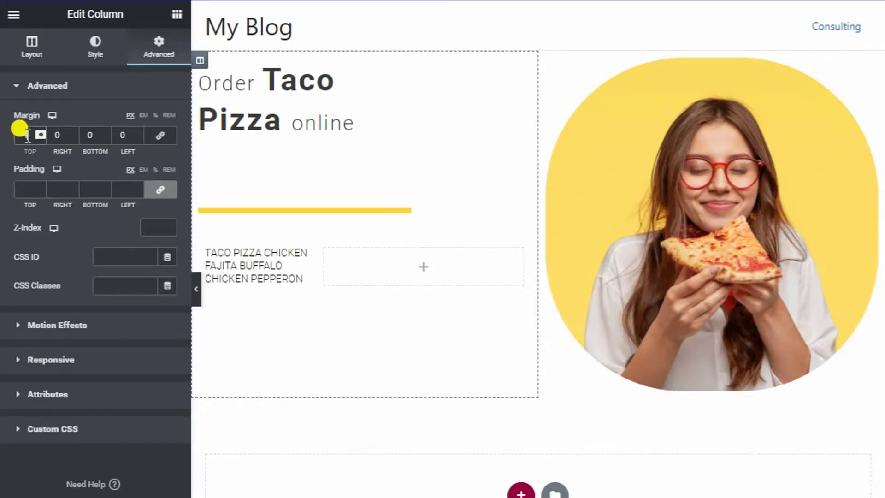
pyautogui.write('80')
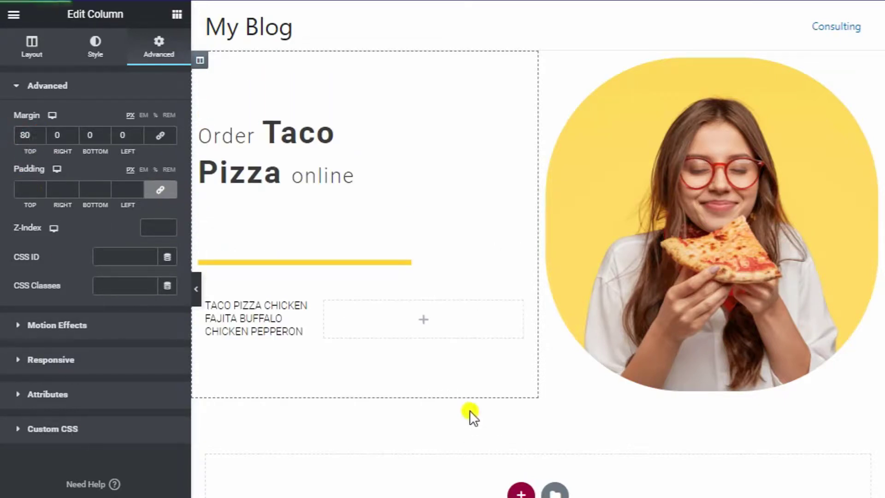
pyautogui.click(103, 137)
pyautogui.write('-12')
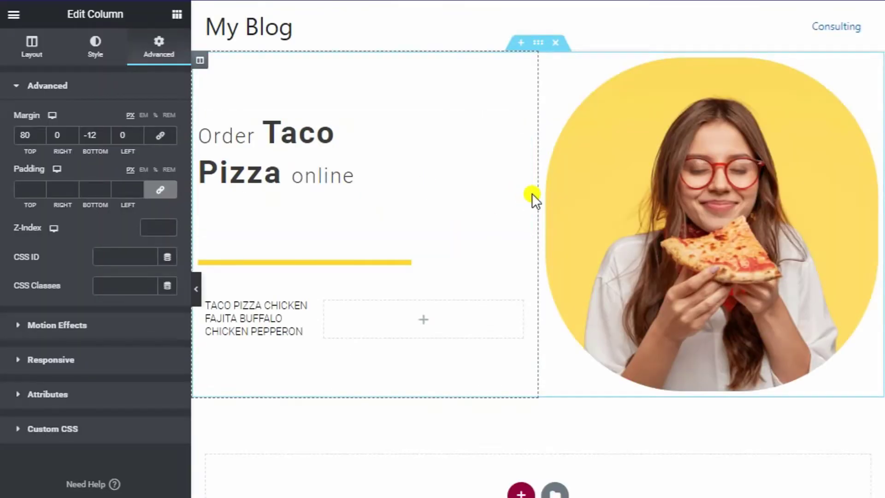
# Add an empty spacer column about 11% wide as the section's first column and widen the text column beside the photo.
pyautogui.moveTo(531, 193); pyautogui.dragTo(441, 194)
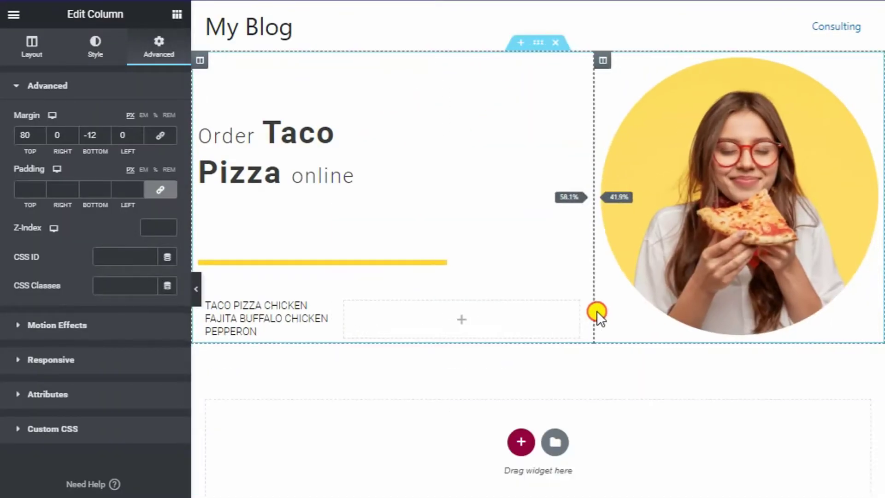
pyautogui.moveTo(596, 311); pyautogui.dragTo(553, 320)
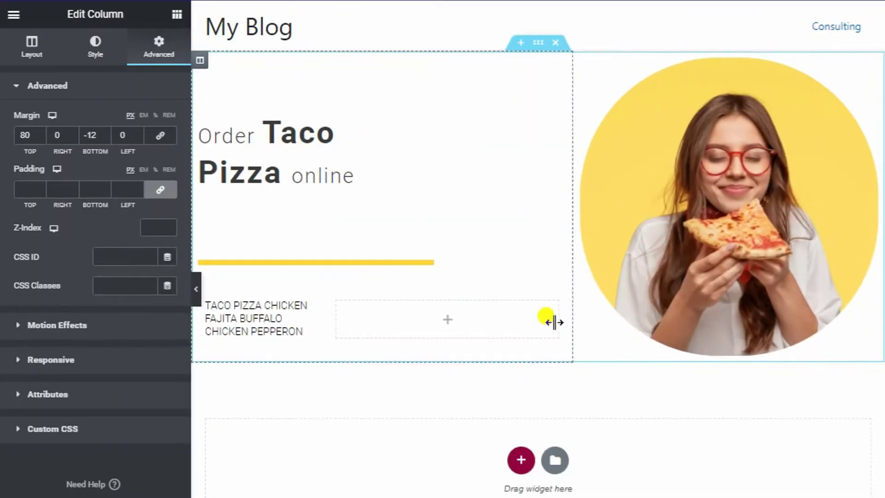
pyautogui.rightClick(585, 62)
pyautogui.click(608, 115)
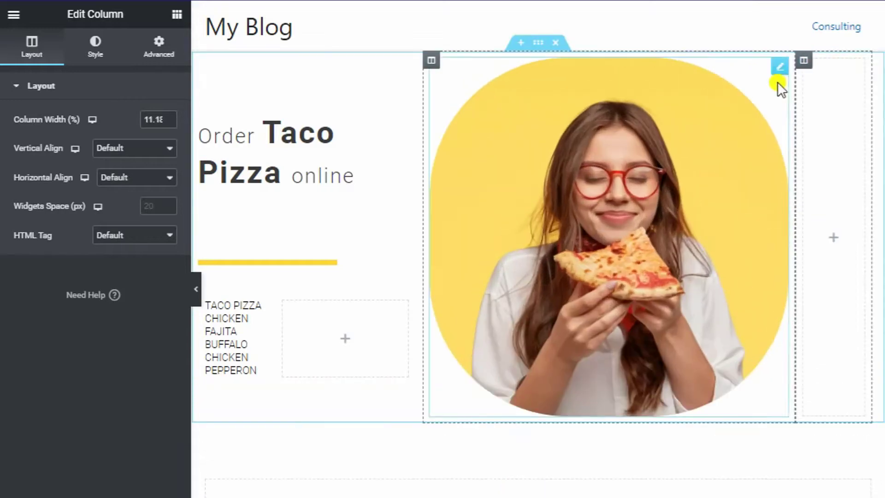
pyautogui.moveTo(779, 76); pyautogui.dragTo(208, 82)
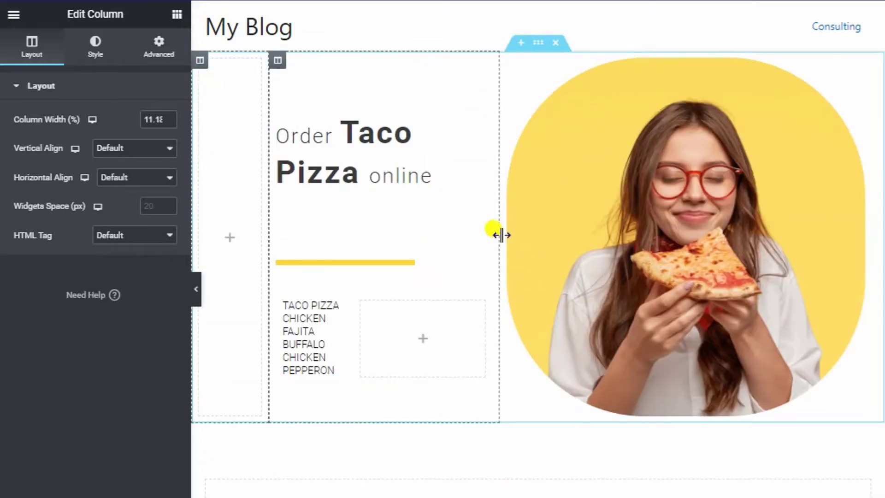
pyautogui.moveTo(498, 234); pyautogui.dragTo(548, 231)
# Set the yellow divider's top margin to -46 px to pull it closer to the heading.
pyautogui.click(336, 257)
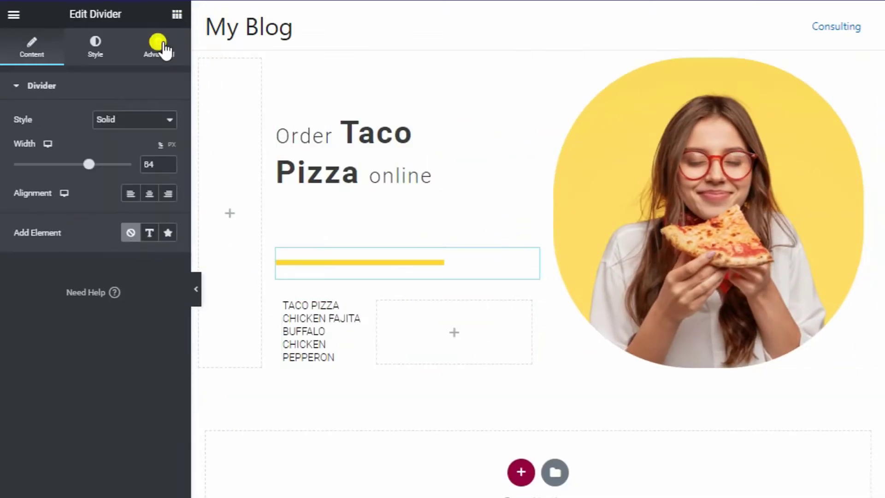
pyautogui.click(158, 46)
pyautogui.click(26, 135)
pyautogui.write('-3')
pyautogui.press('Down')
pyautogui.press('Down')
pyautogui.press('Down')
pyautogui.press('Down')
pyautogui.press('Down')
pyautogui.press('Down')
pyautogui.press('Down')
pyautogui.press('Down')
pyautogui.press('Down')
pyautogui.press('Down')
pyautogui.press('Down')
pyautogui.press('Down')
pyautogui.press('Down')
pyautogui.press('Down')
pyautogui.press('Down')
pyautogui.press('Down')
pyautogui.press('Down')
pyautogui.press('Down')
pyautogui.press('Down')
pyautogui.press('Down')
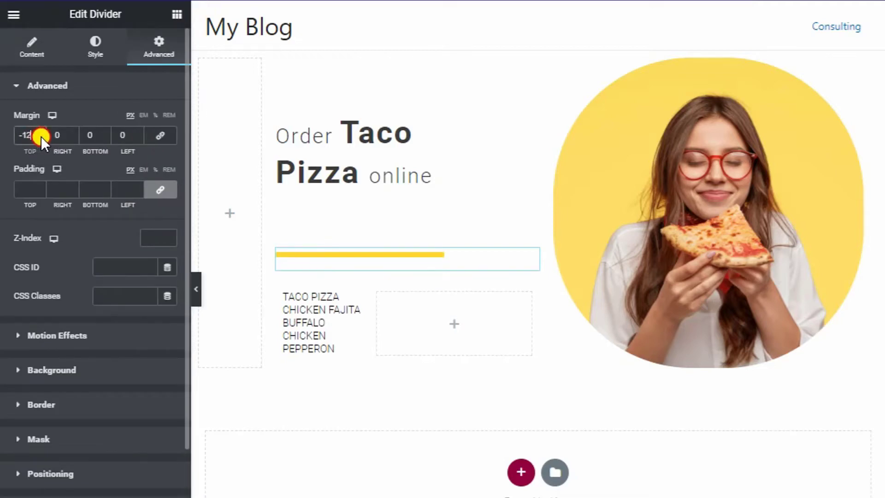
pyautogui.press('Down')
pyautogui.press('Down')
pyautogui.press('Down')
pyautogui.press('Down')
pyautogui.press('Down')
pyautogui.press('Down')
pyautogui.press('Down')
pyautogui.press('Down')
pyautogui.press('Down')
pyautogui.press('Down')
pyautogui.press('Down')
pyautogui.press('Down')
pyautogui.press('Down')
pyautogui.press('Down')
pyautogui.press('Down')
pyautogui.press('Down')
pyautogui.press('Down')
pyautogui.press('Down')
pyautogui.press('Down')
pyautogui.press('Down')
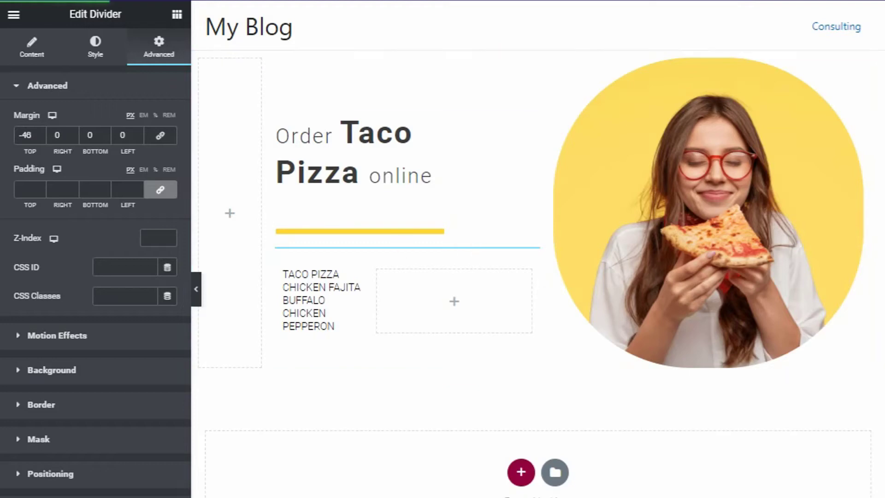
pyautogui.click(369, 1)
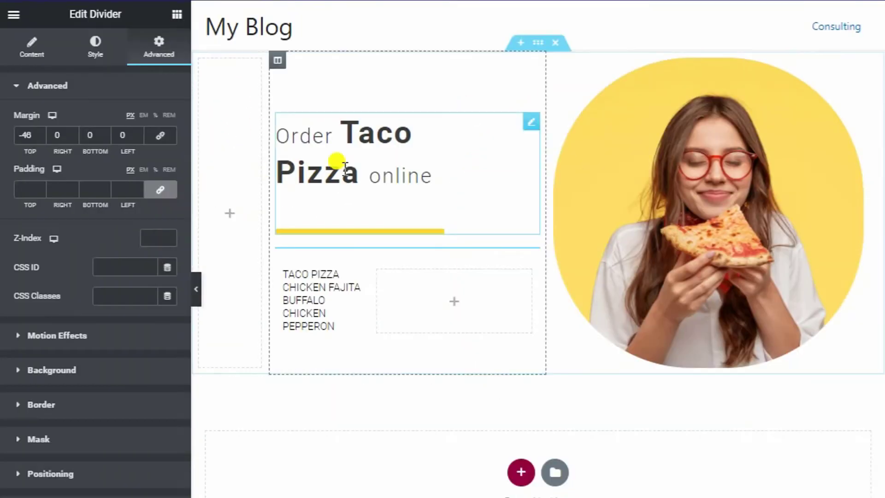
# Increase the bold "Taco Pizza" span's font-size to 55px in the main heading's HTML.
pyautogui.click(344, 169)
pyautogui.click(24, 51)
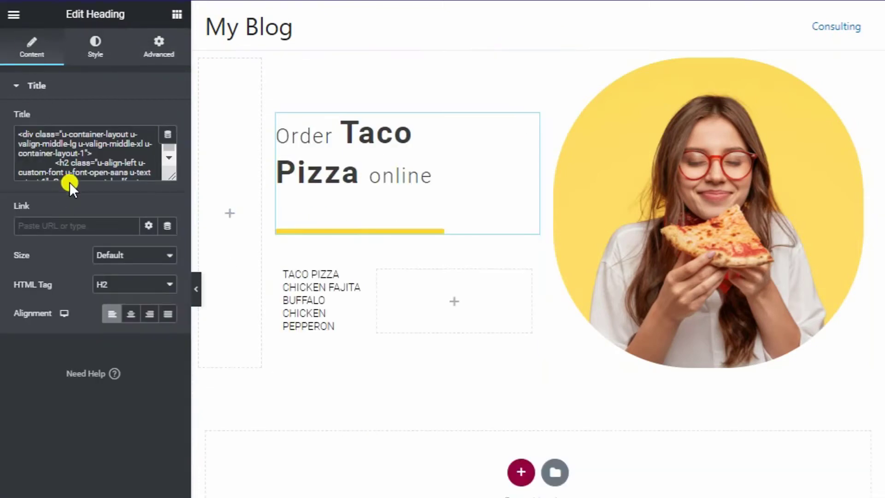
pyautogui.moveTo(172, 176); pyautogui.dragTo(156, 304)
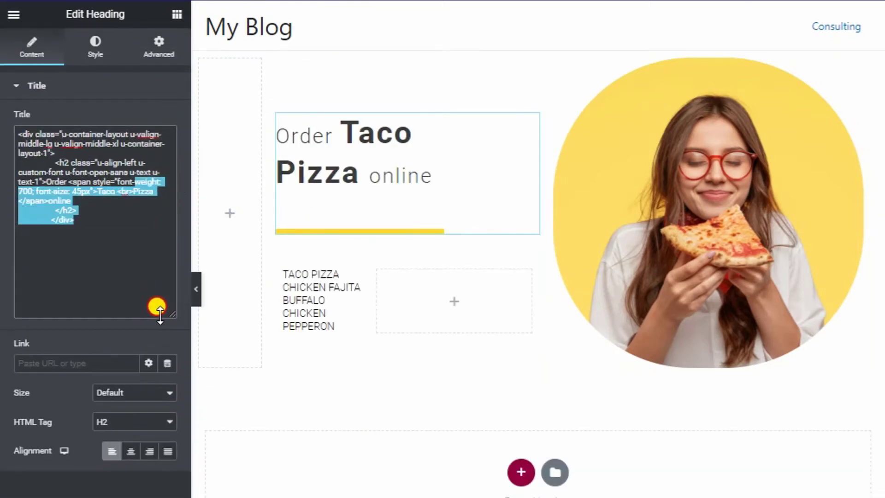
pyautogui.click(79, 191)
pyautogui.press('BackSpace')
pyautogui.write('0')
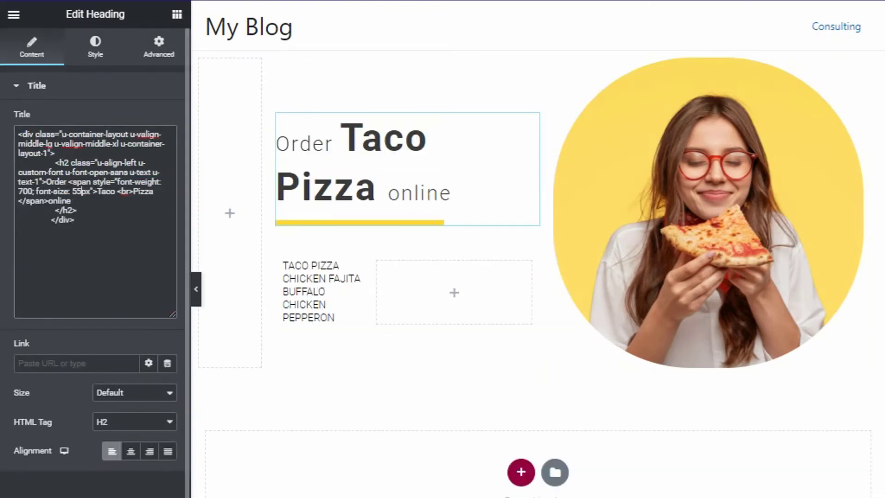